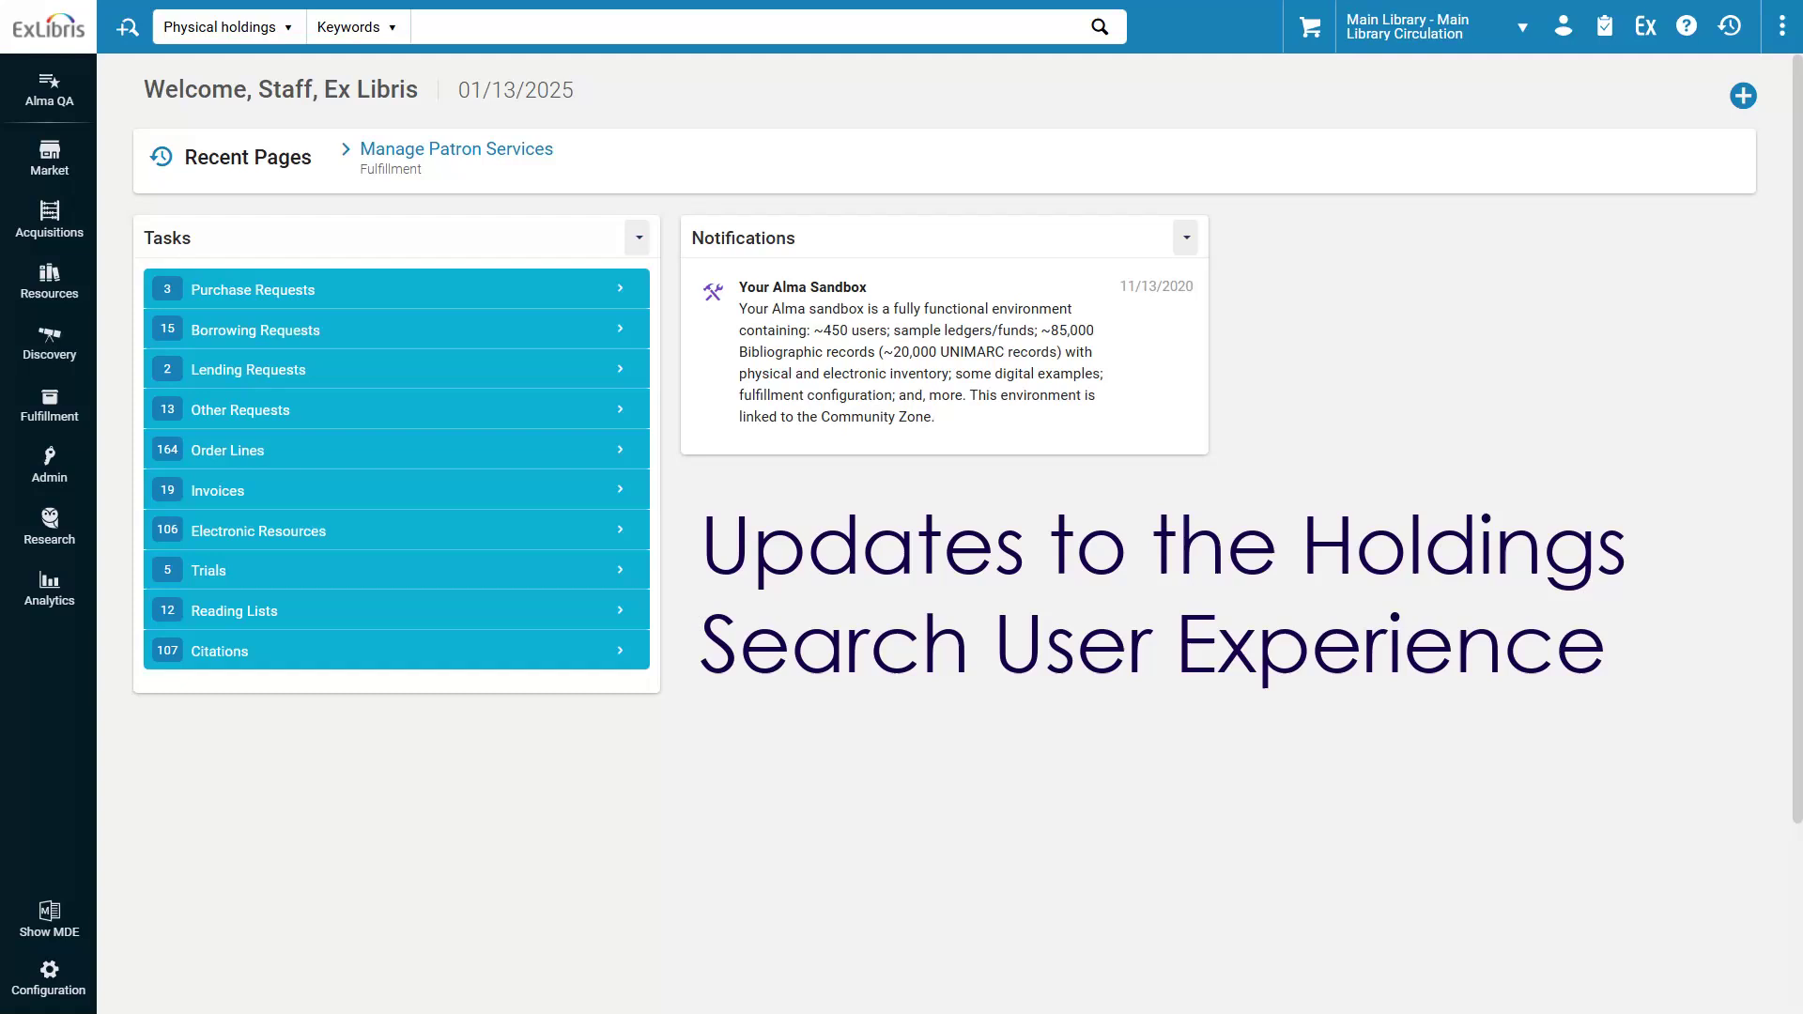
- Search physical holdings for 'Potter' (137 results), glance at record 1's details, and return to the full list
click(440, 26)
text(Potter)
click(522, 61)
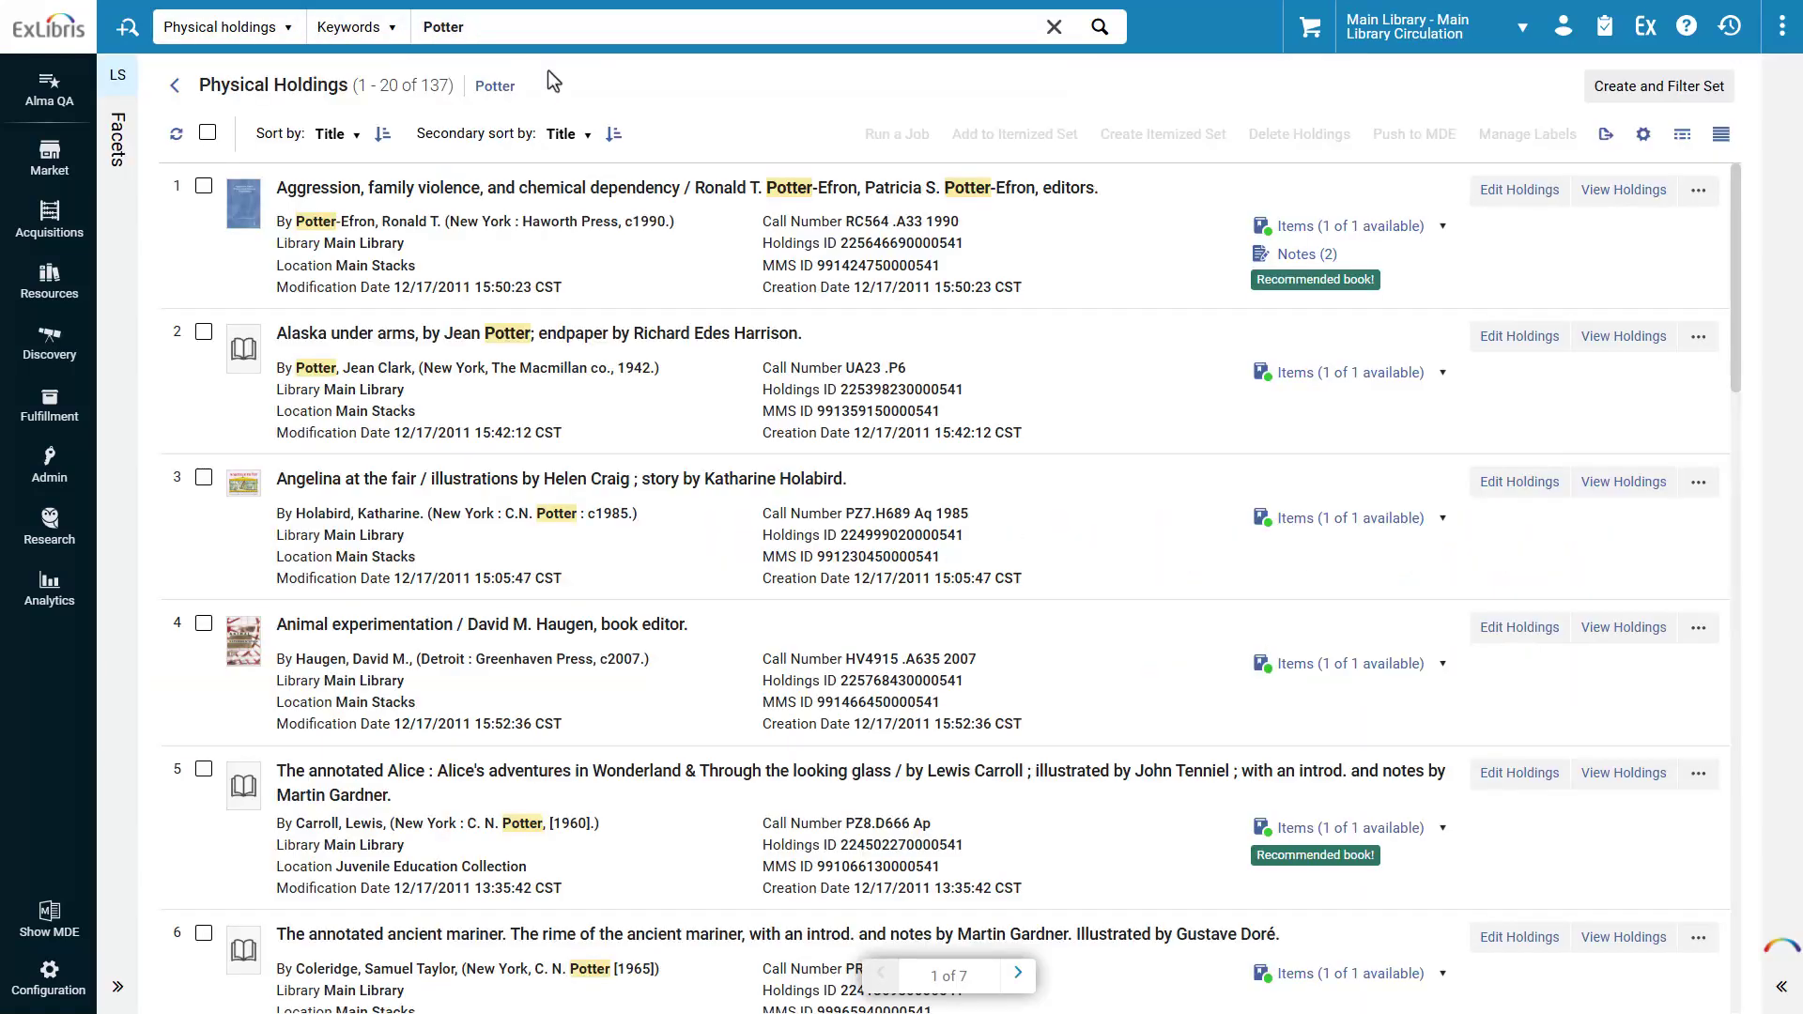
click(1046, 268)
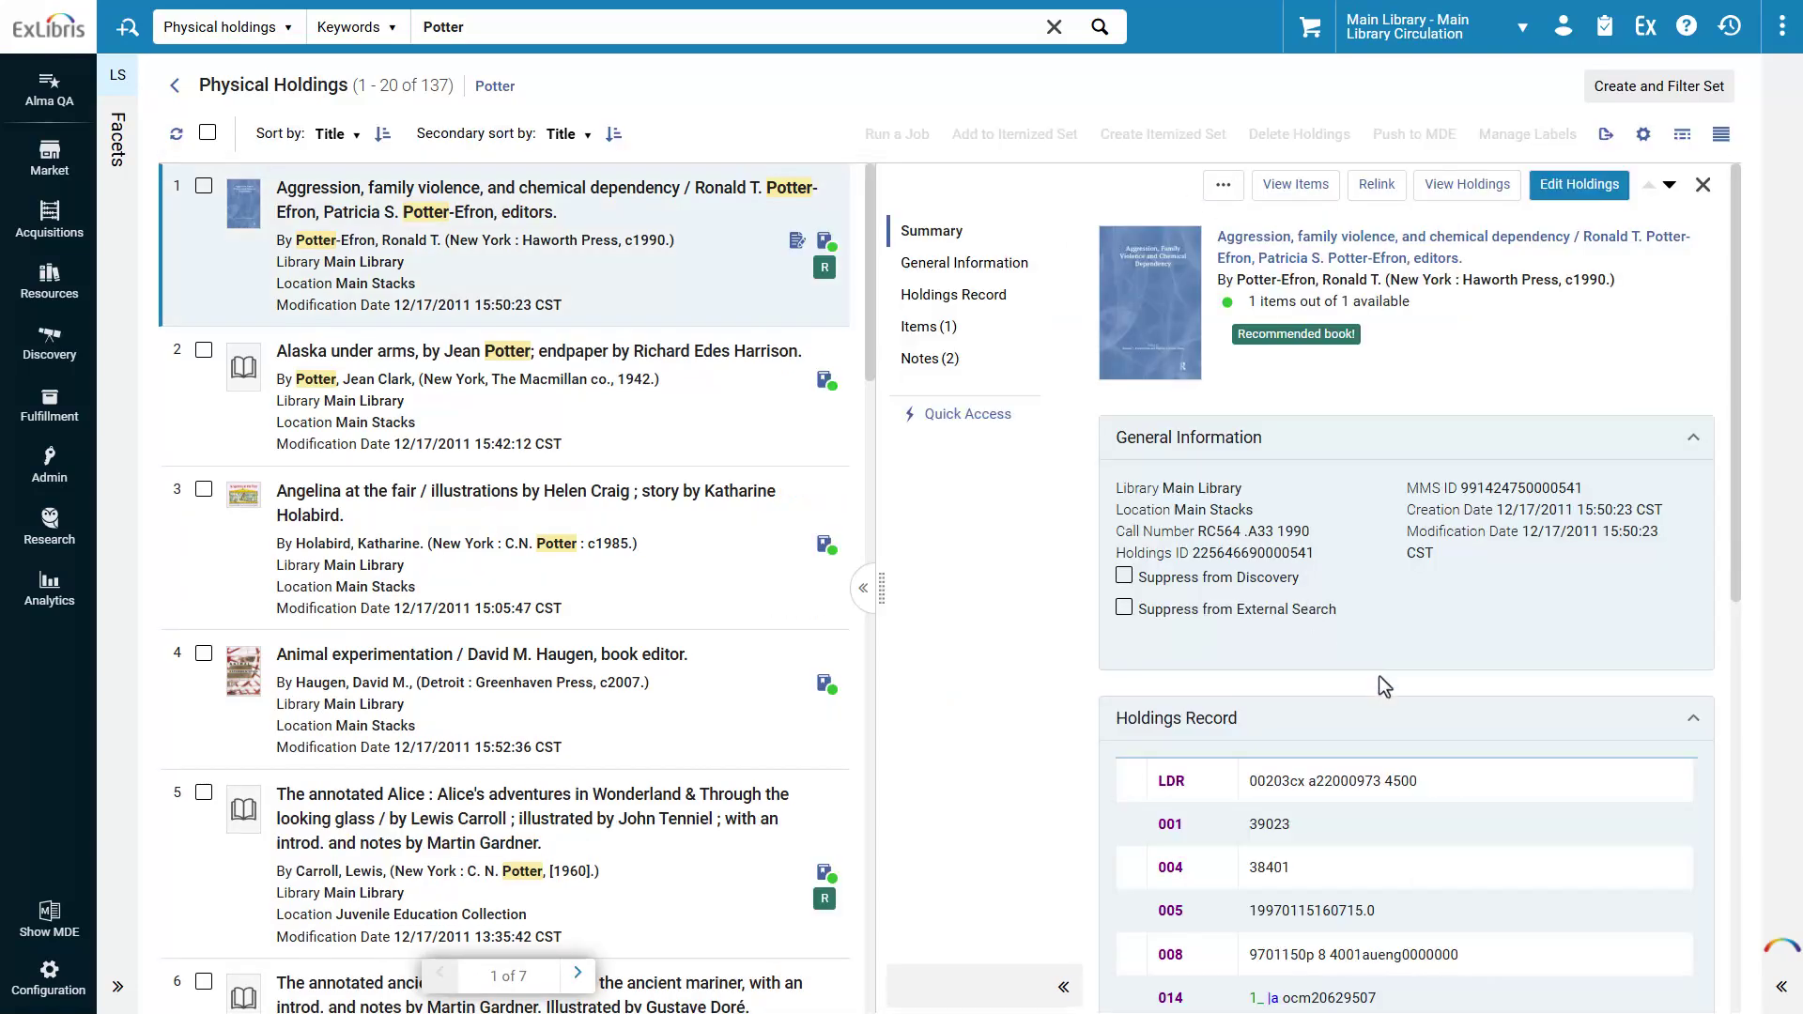
drag(884, 592, 1116, 590)
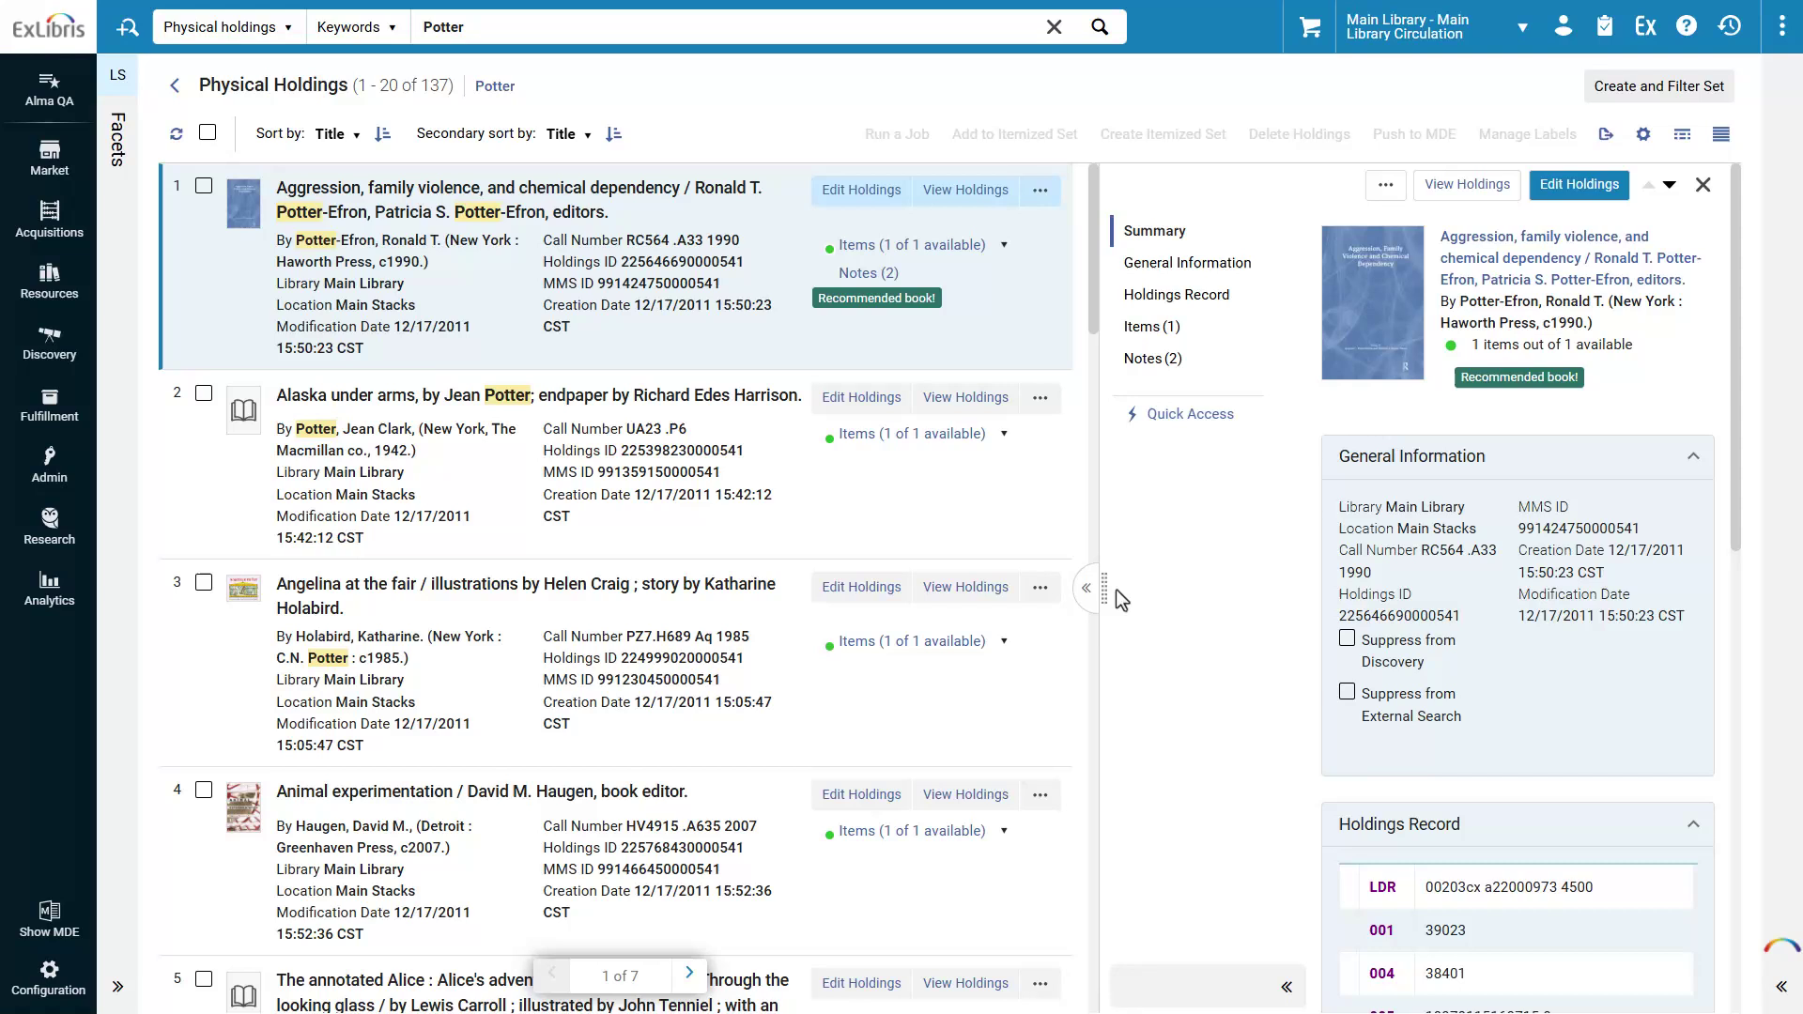
click(1703, 185)
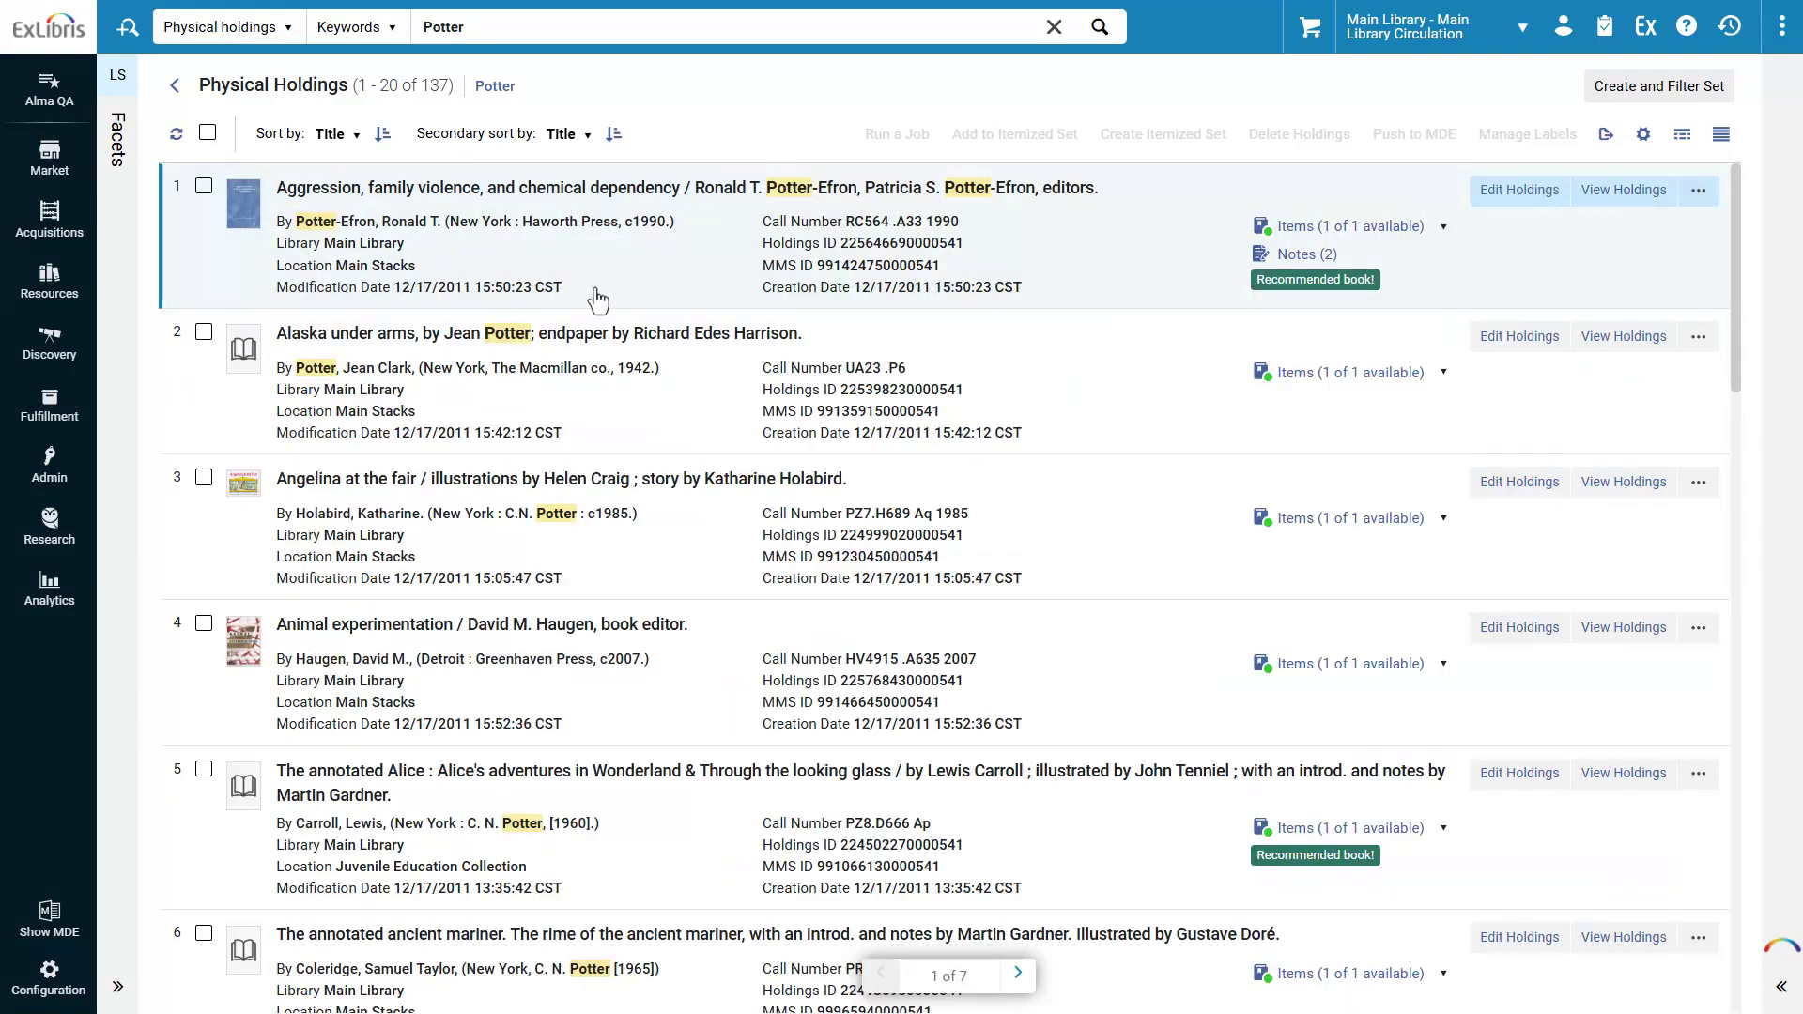
click(1699, 189)
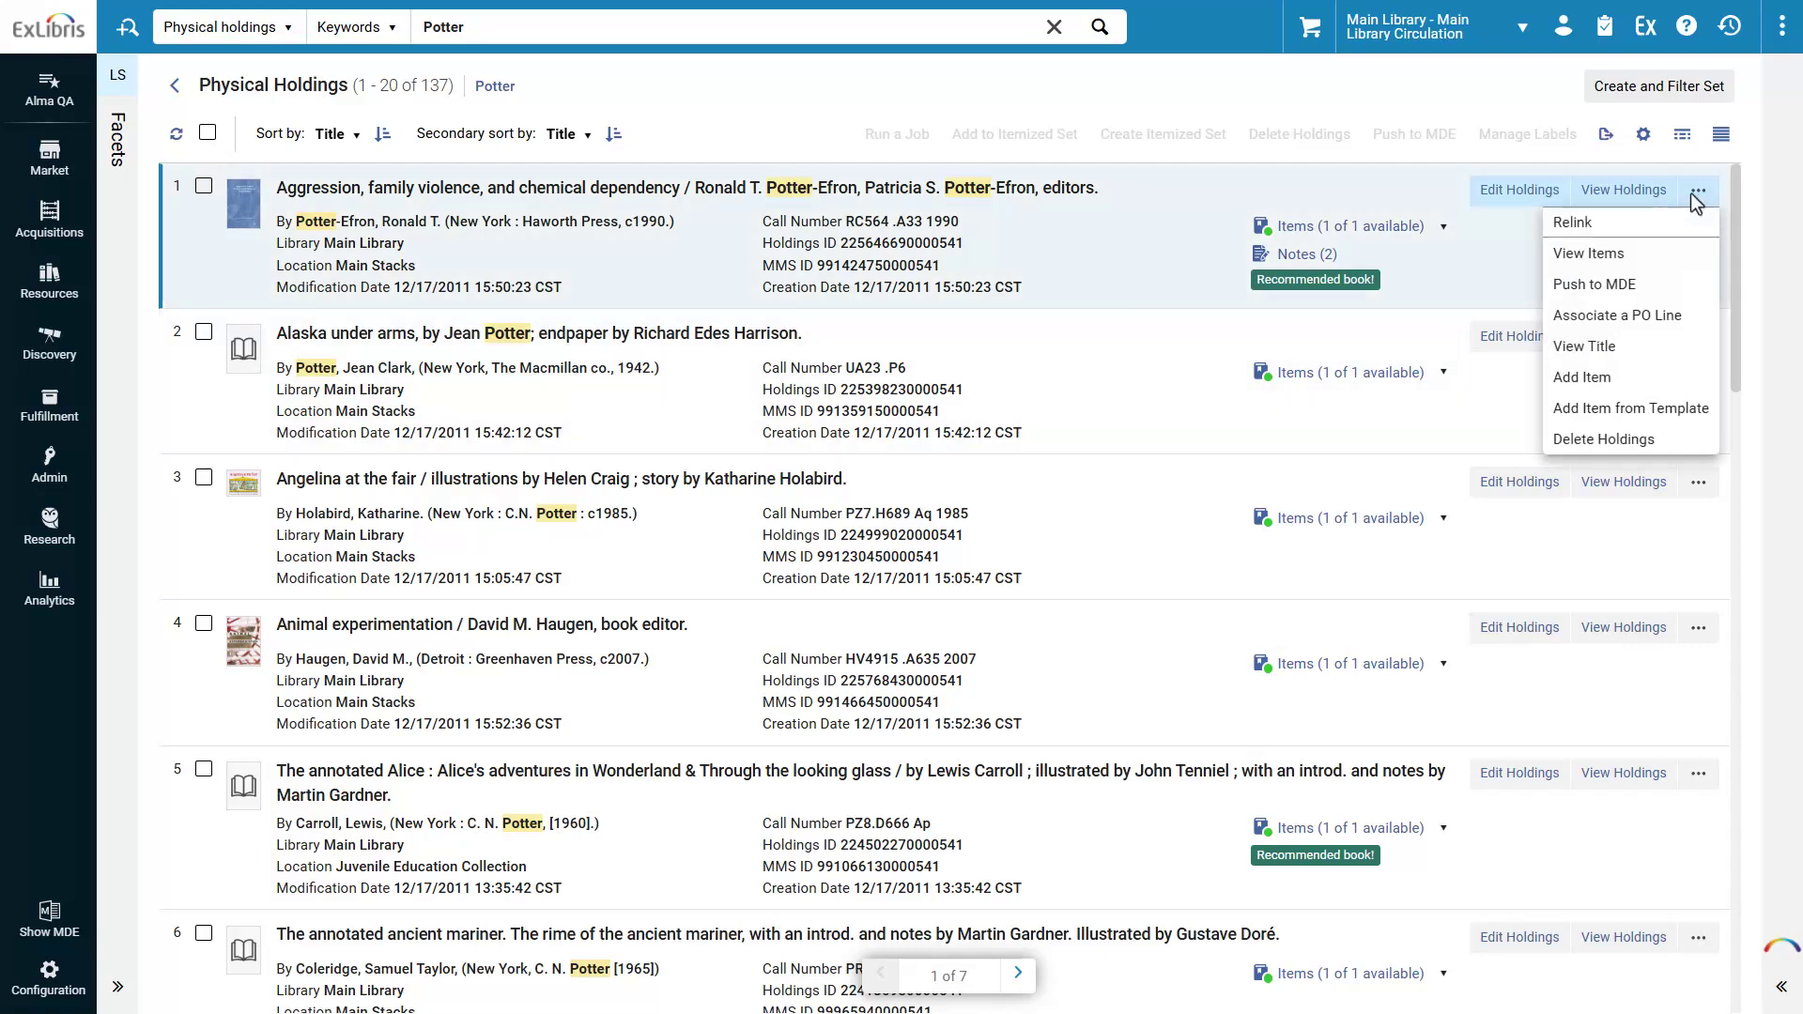
click(1748, 463)
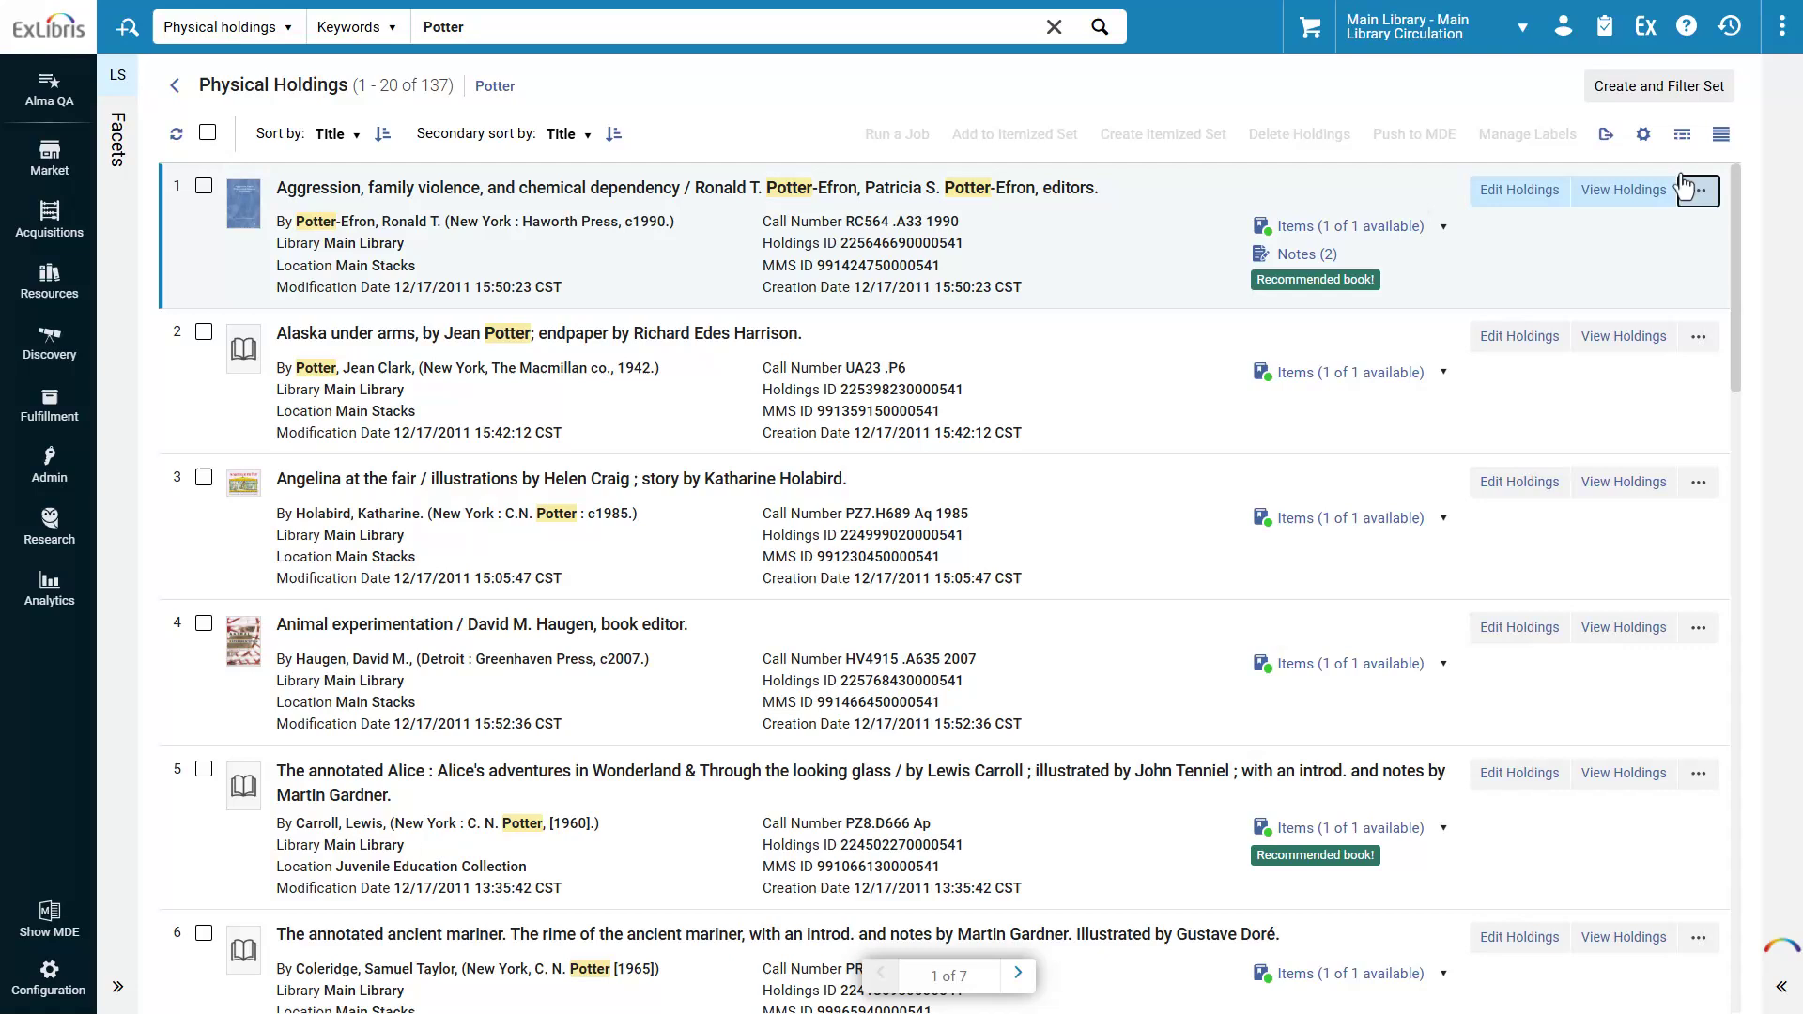
click(1683, 142)
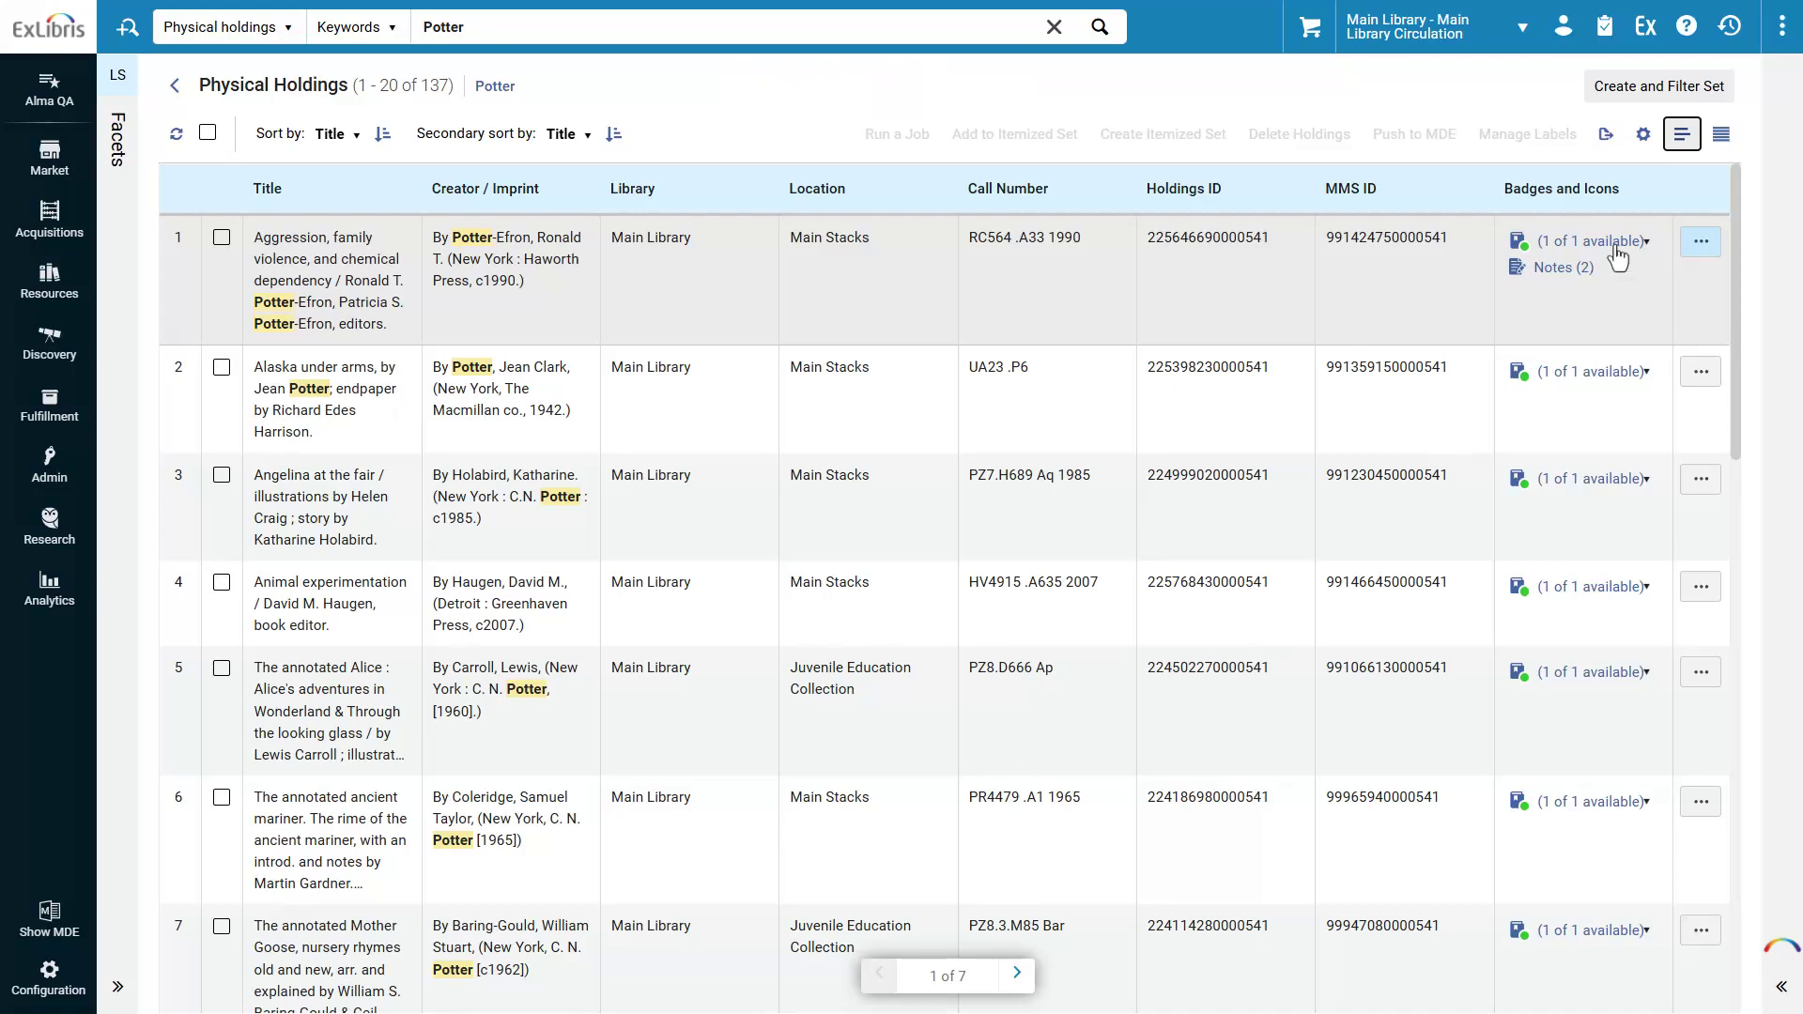
click(1681, 138)
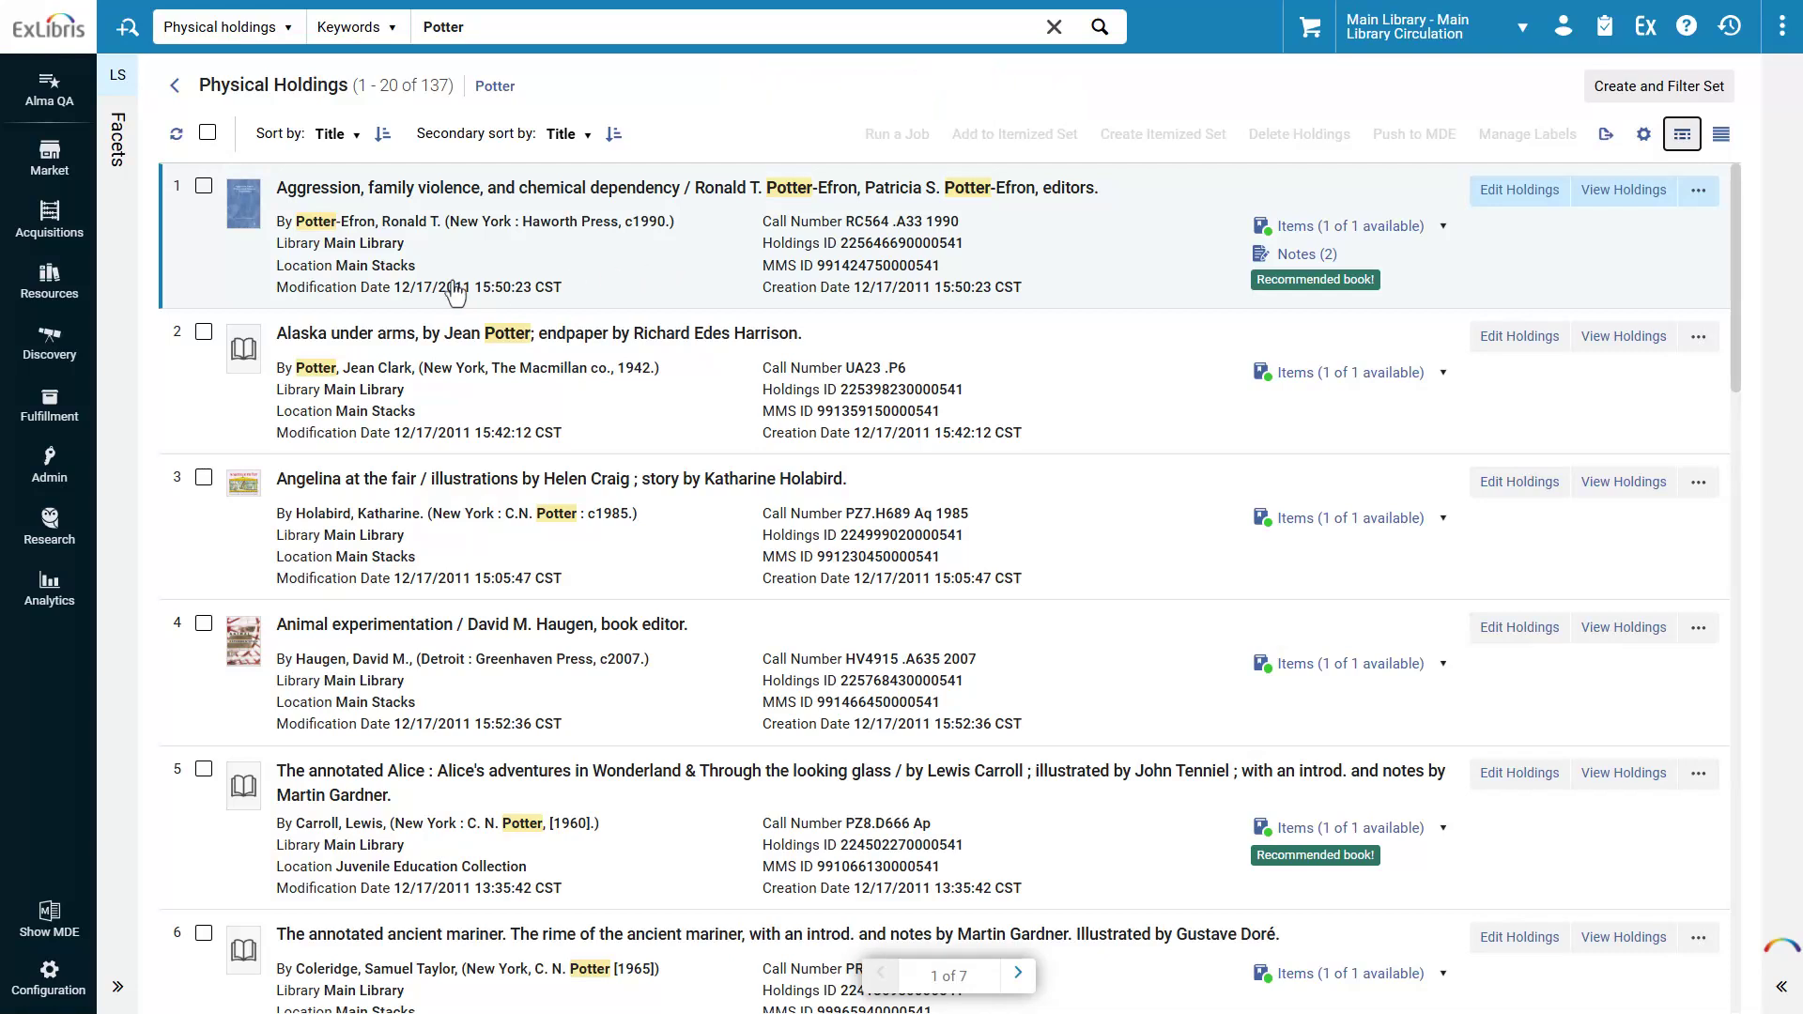
- Select the first three Potter holdings records
click(205, 189)
click(204, 372)
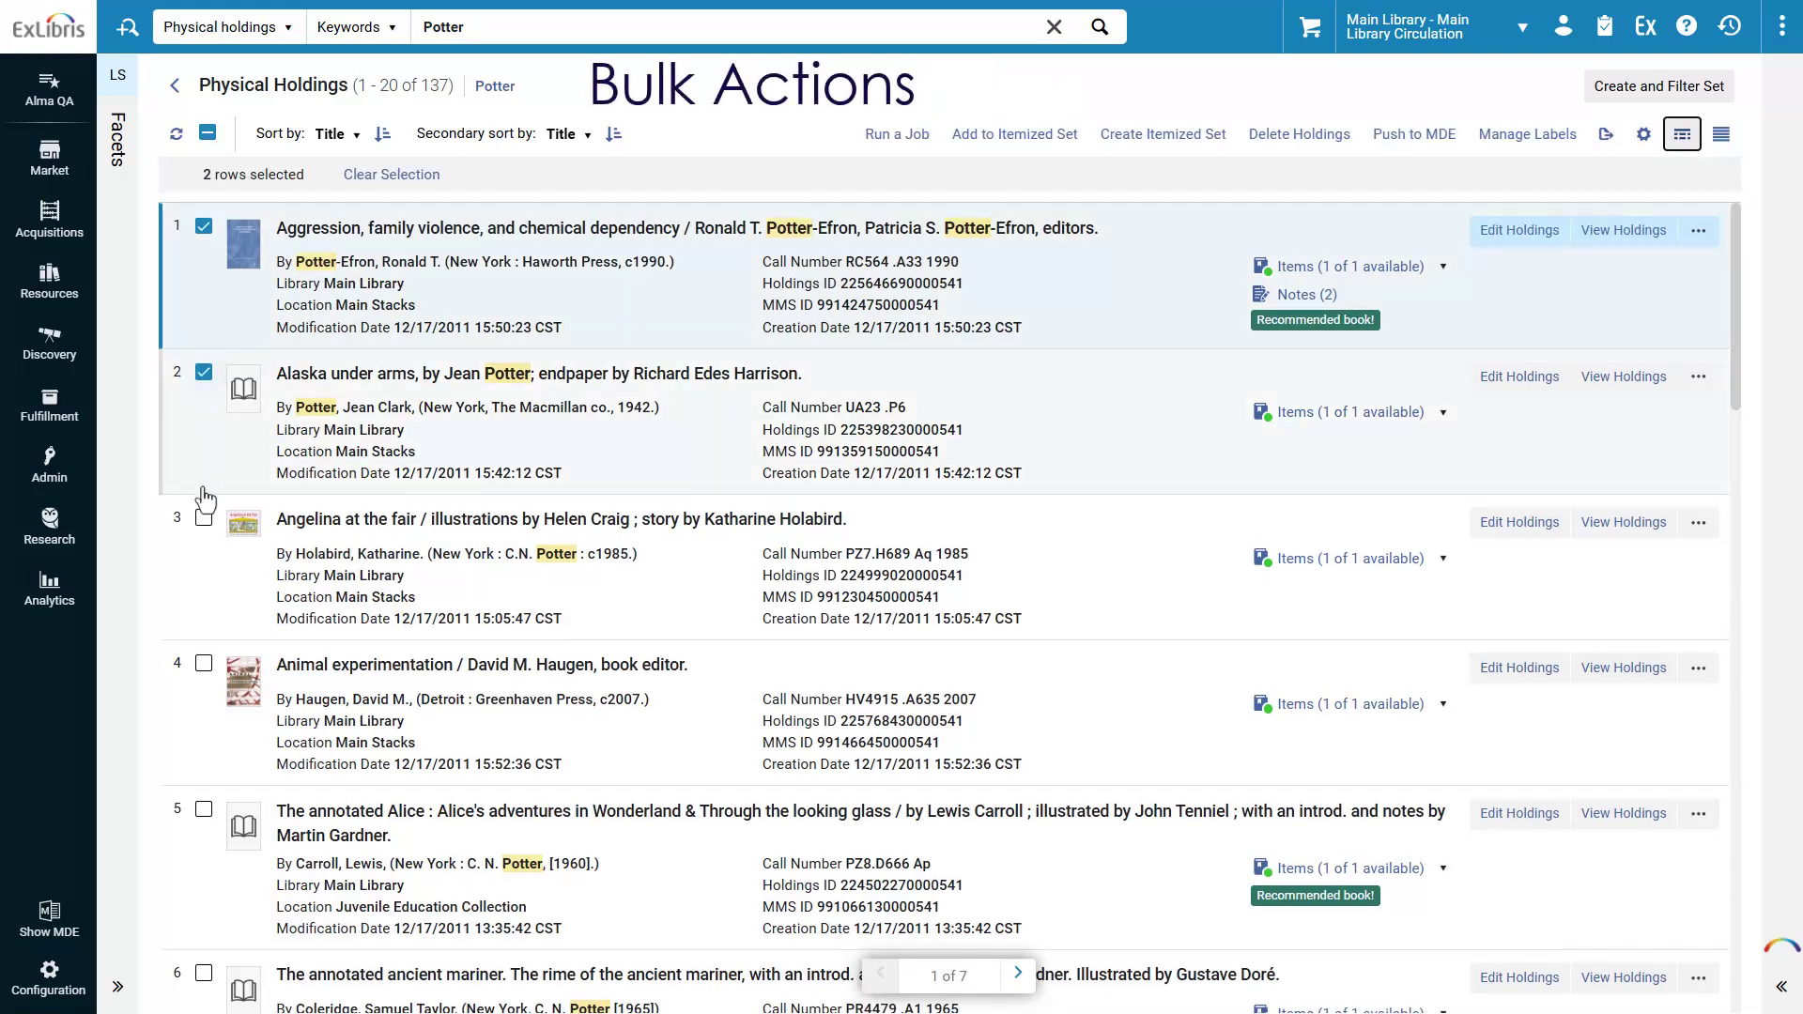
click(204, 518)
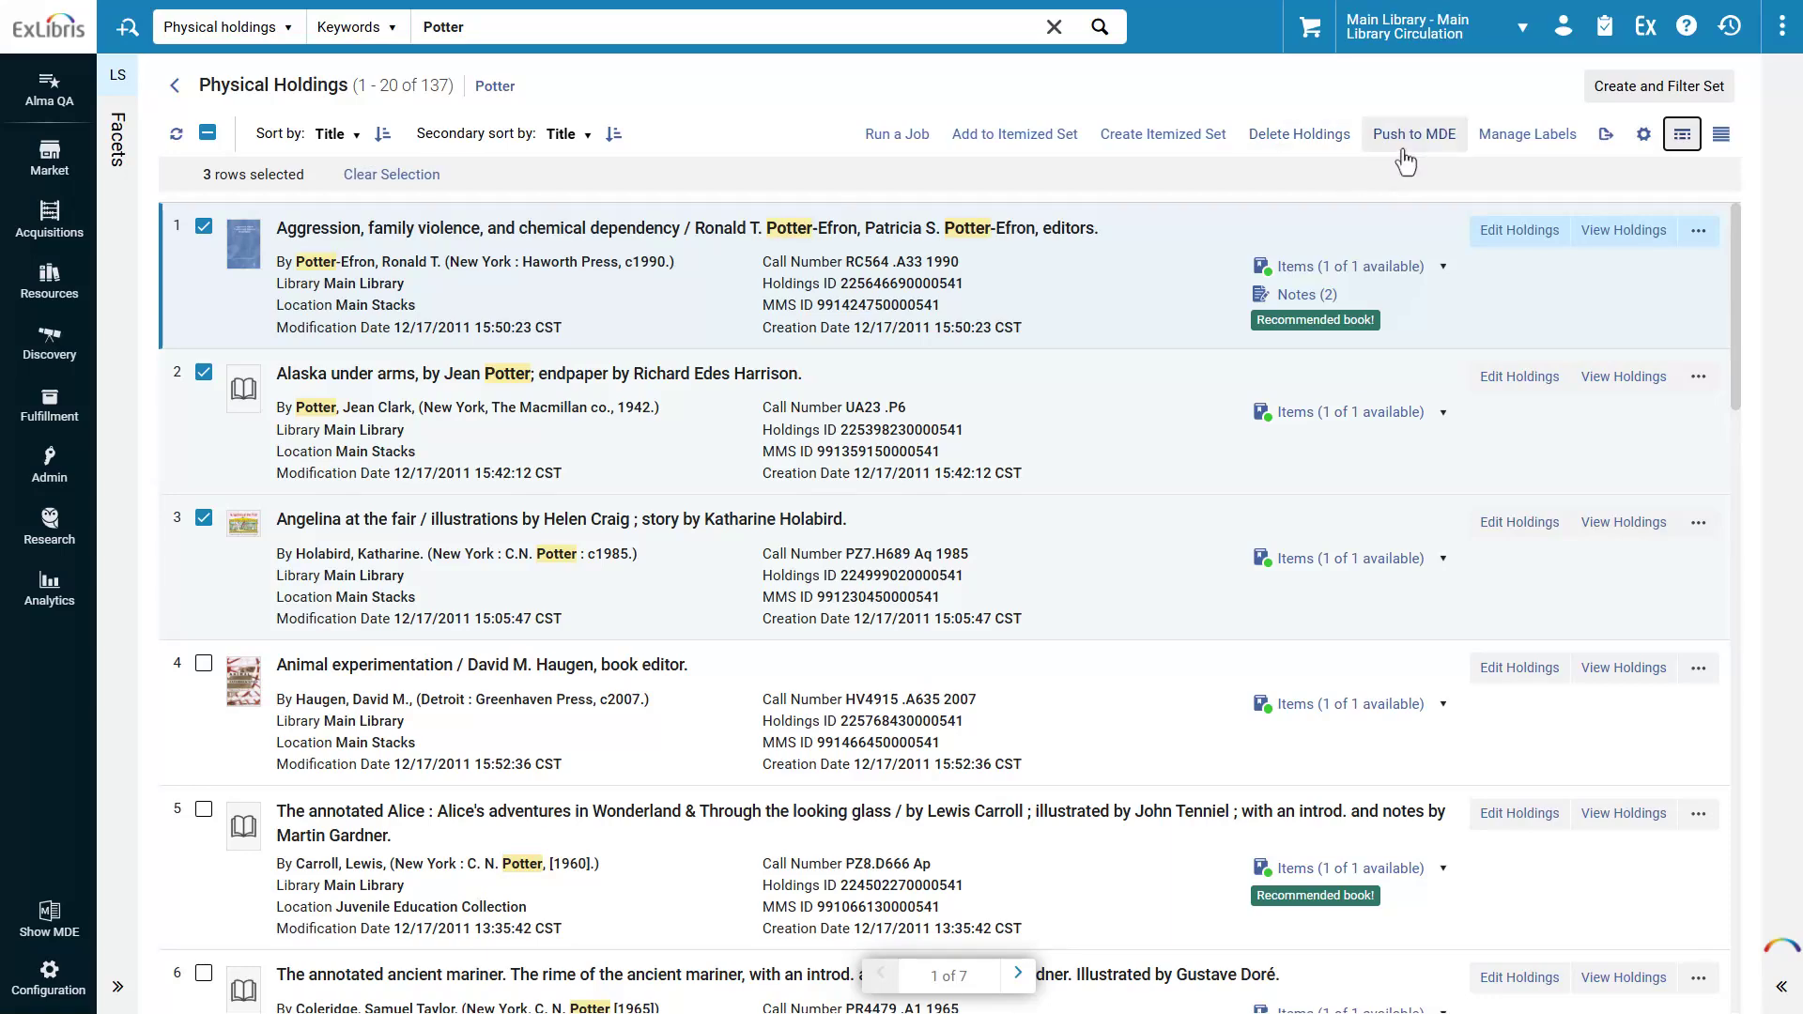
- Apply a new 'Staff Favorite' label to the selected records via Manage Labels
click(1527, 133)
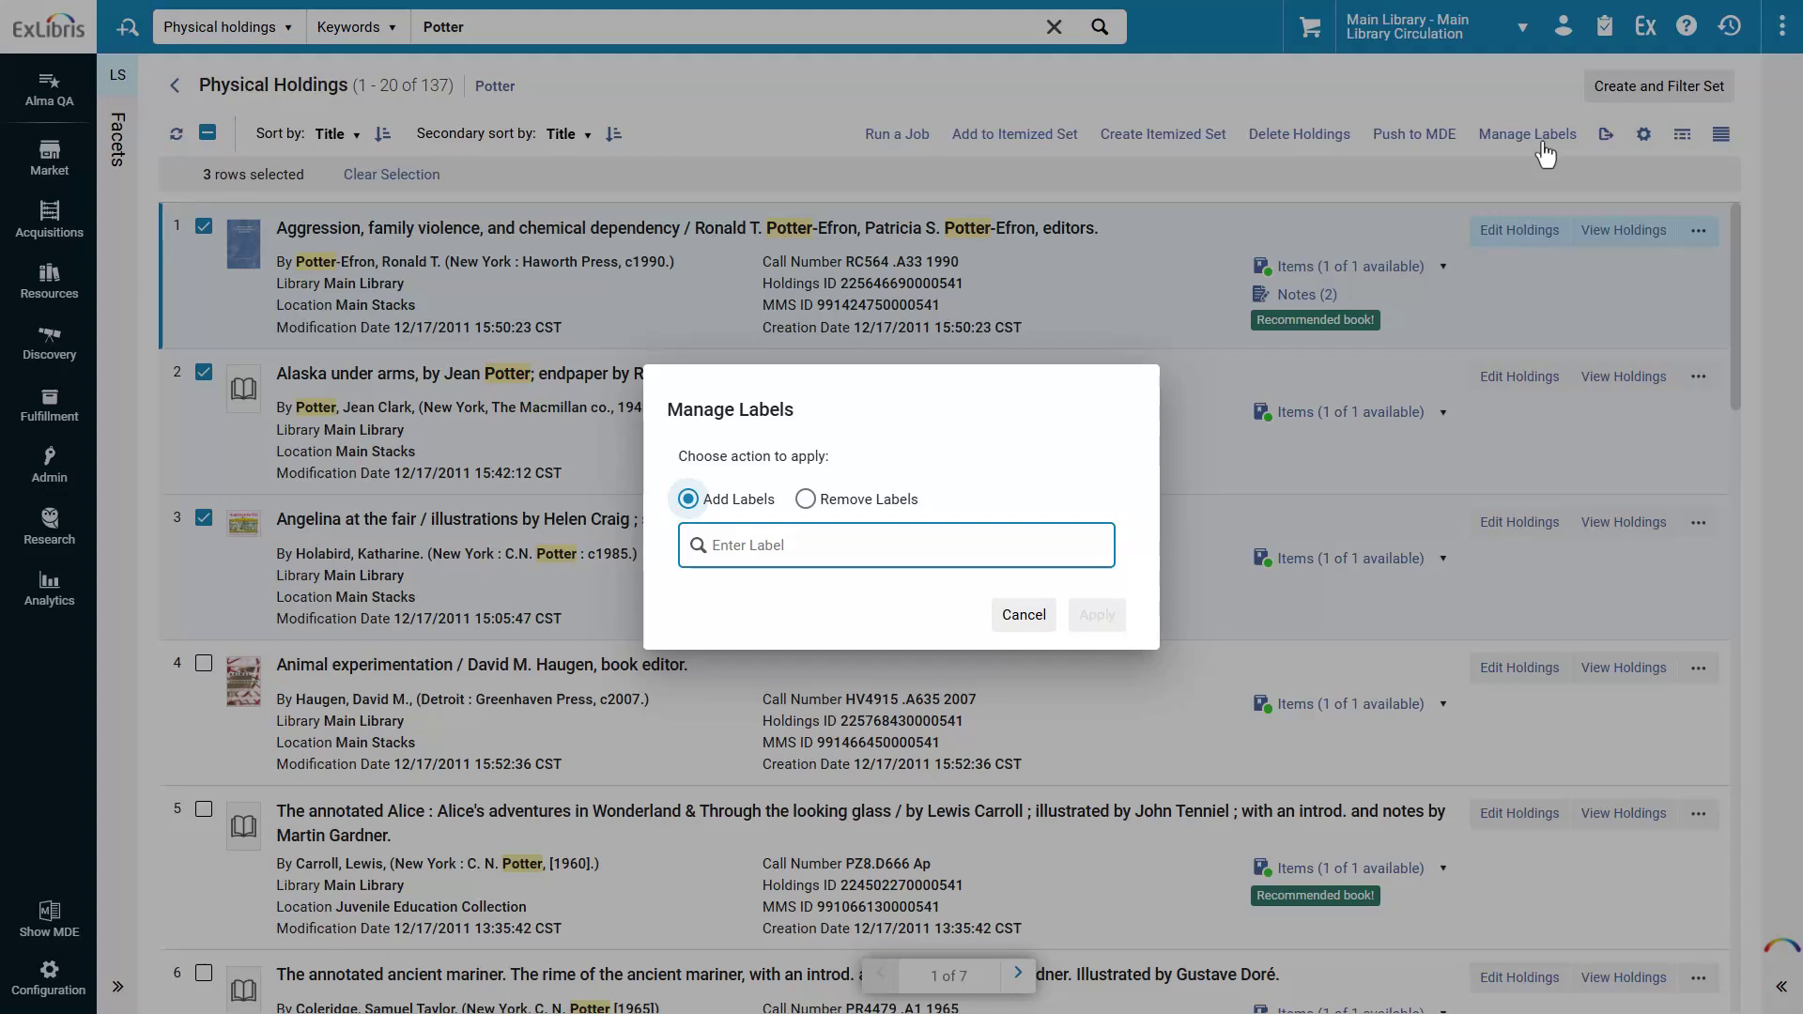
click(836, 544)
text(Staff Favorite)
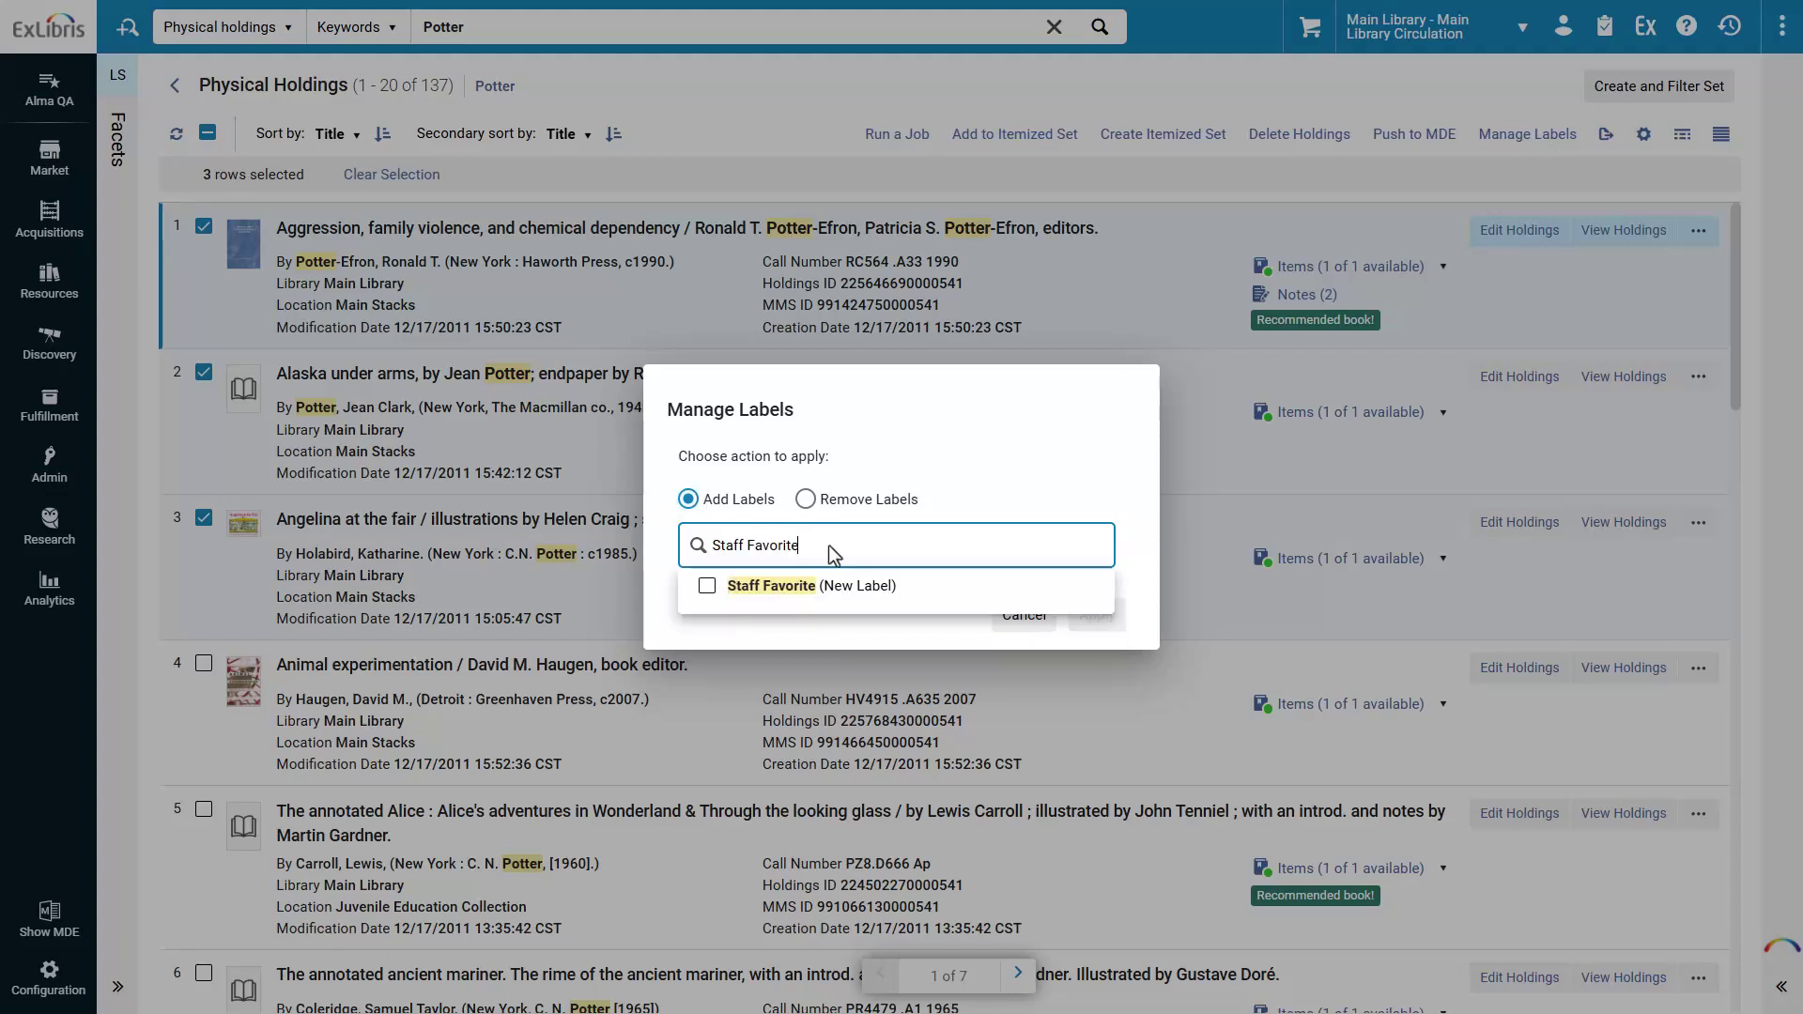
click(865, 587)
click(1097, 630)
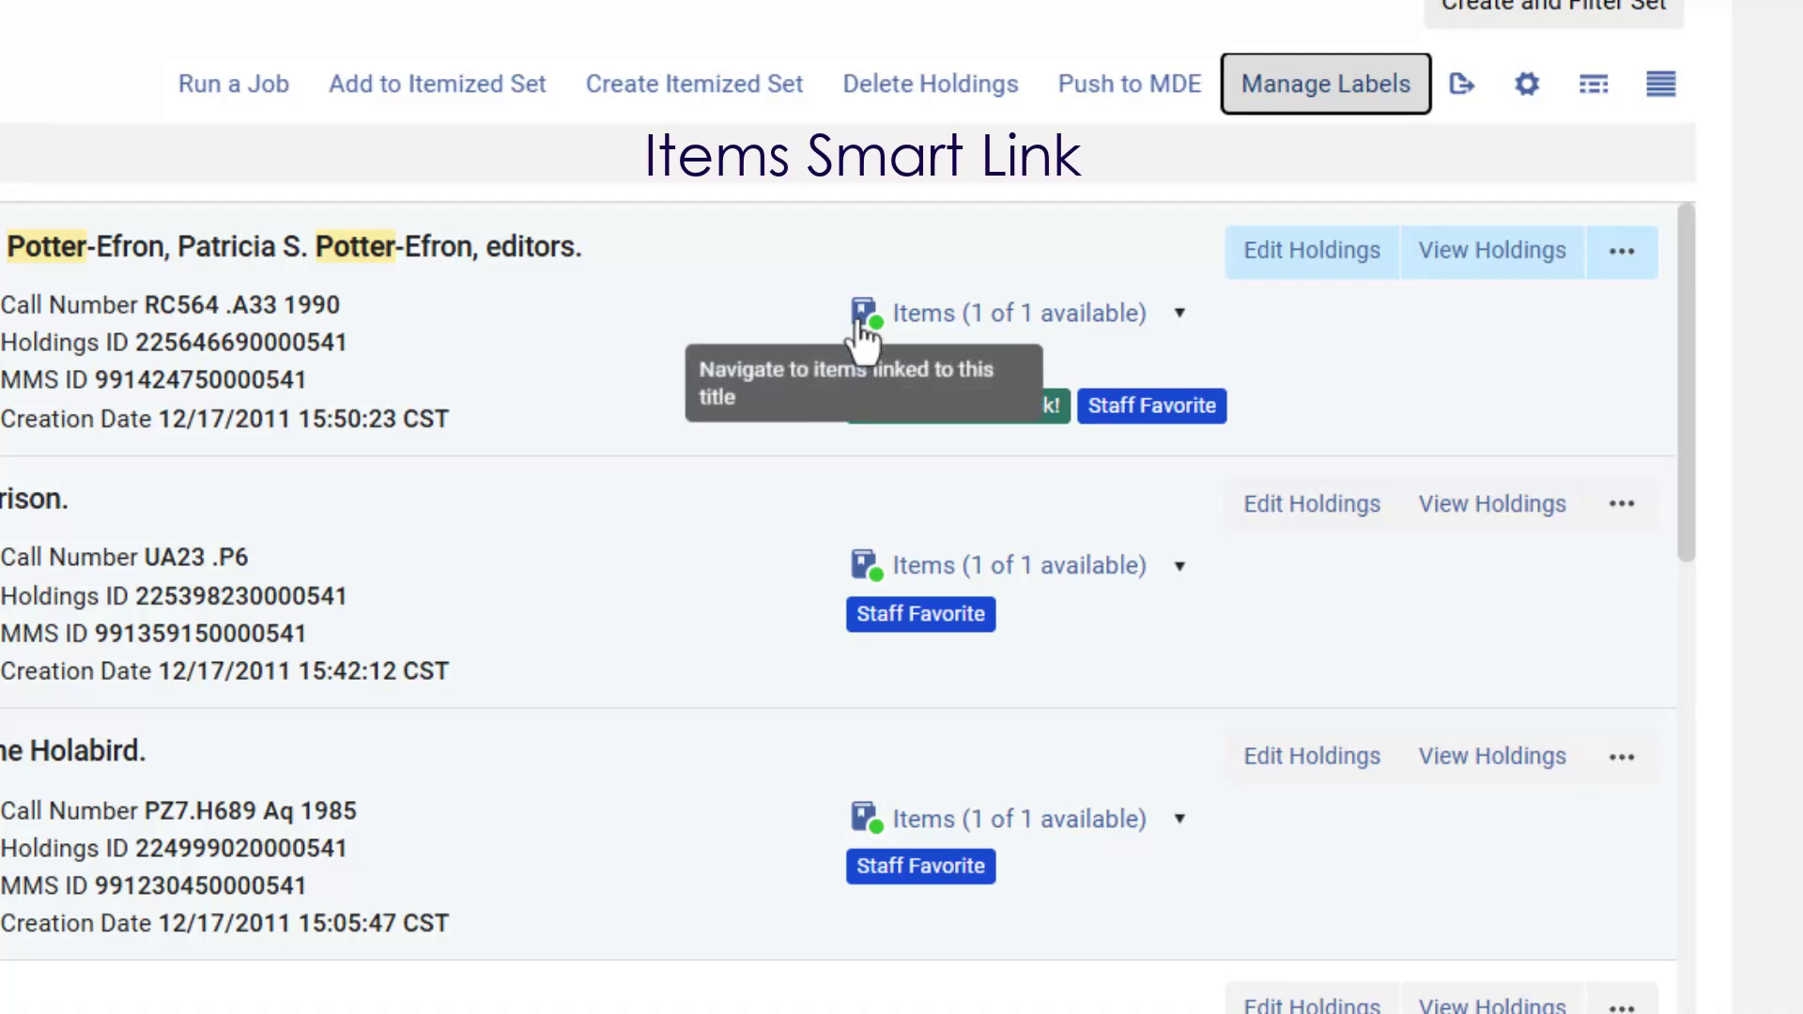
- Browse the first record's items list and its item navigation options without changing anything
click(1259, 283)
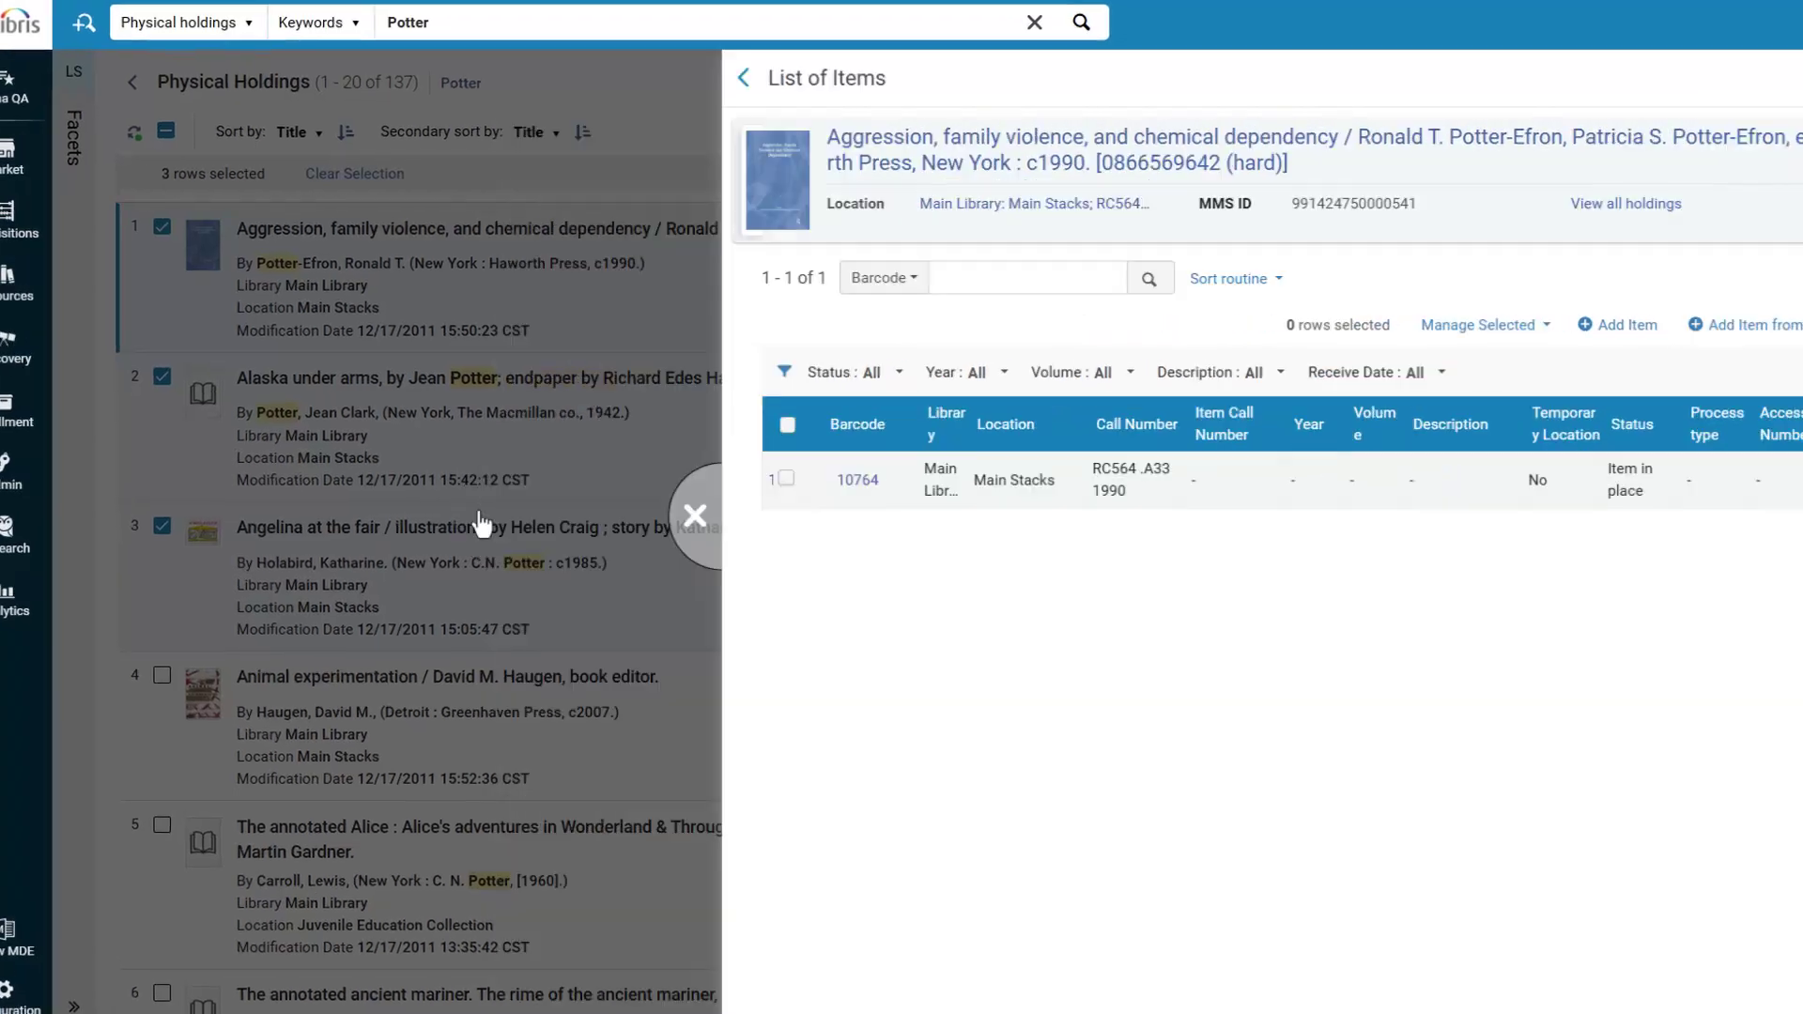
click(515, 507)
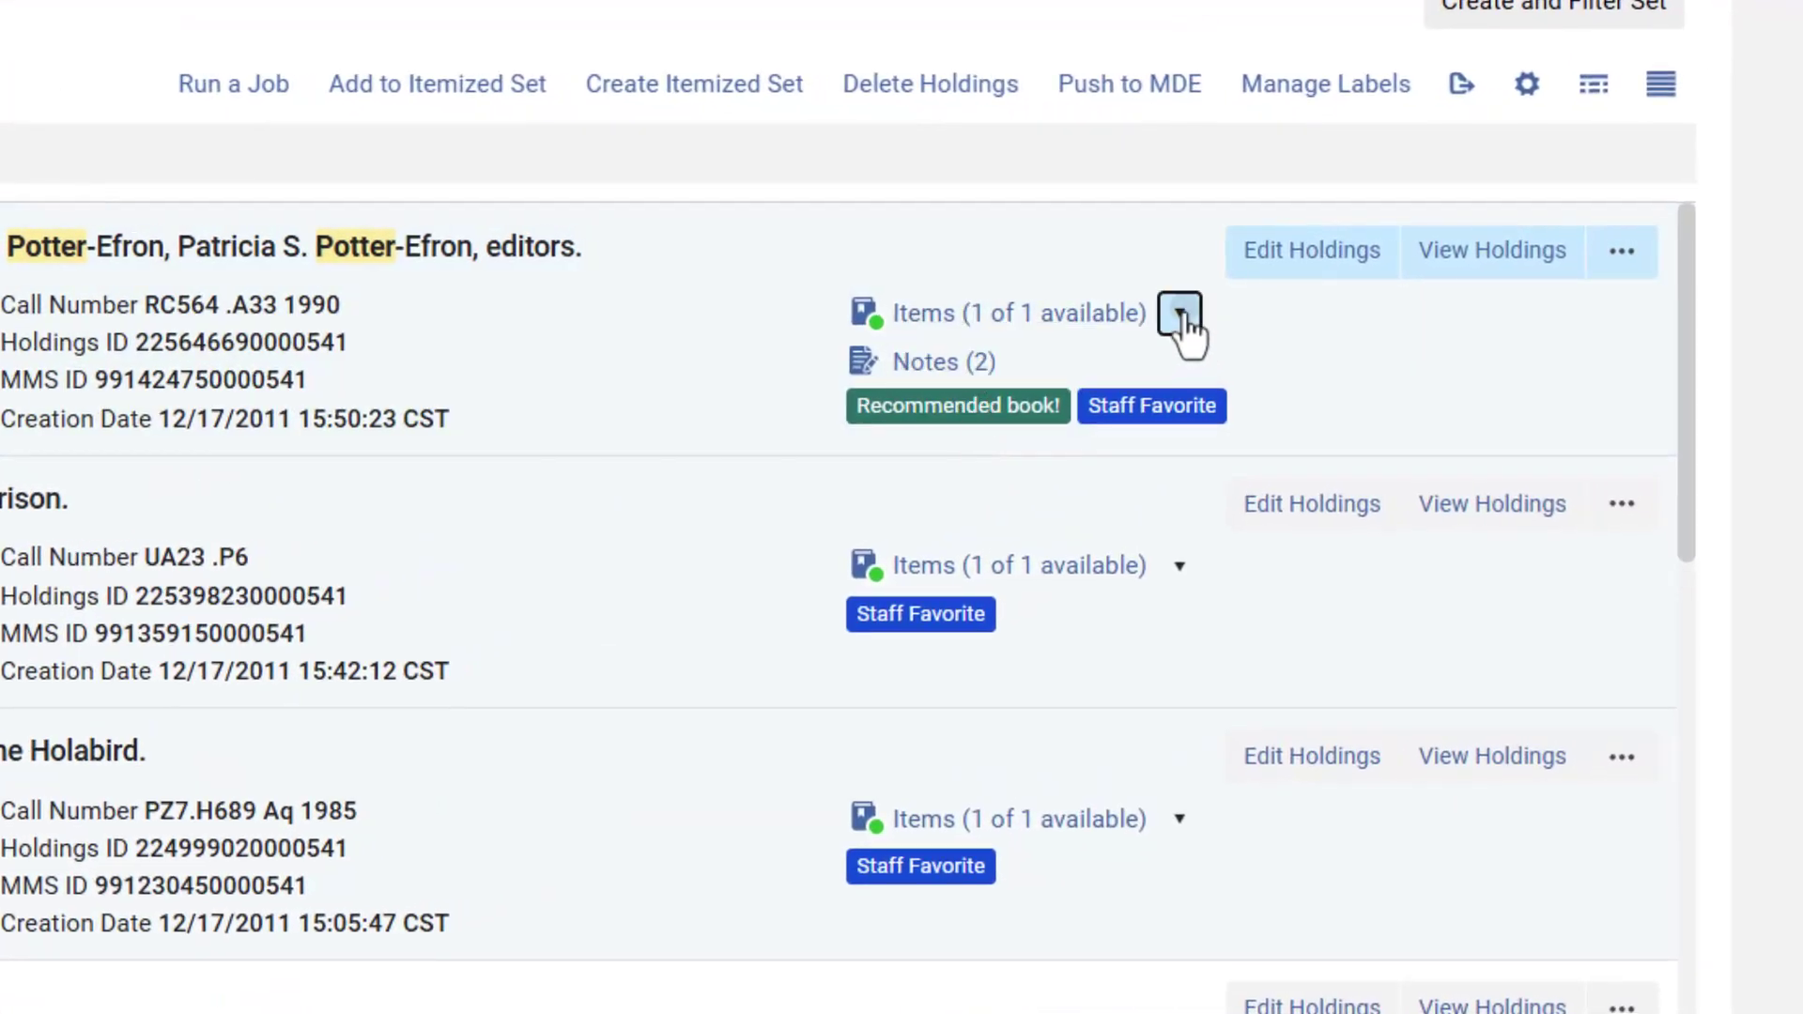
click(1179, 312)
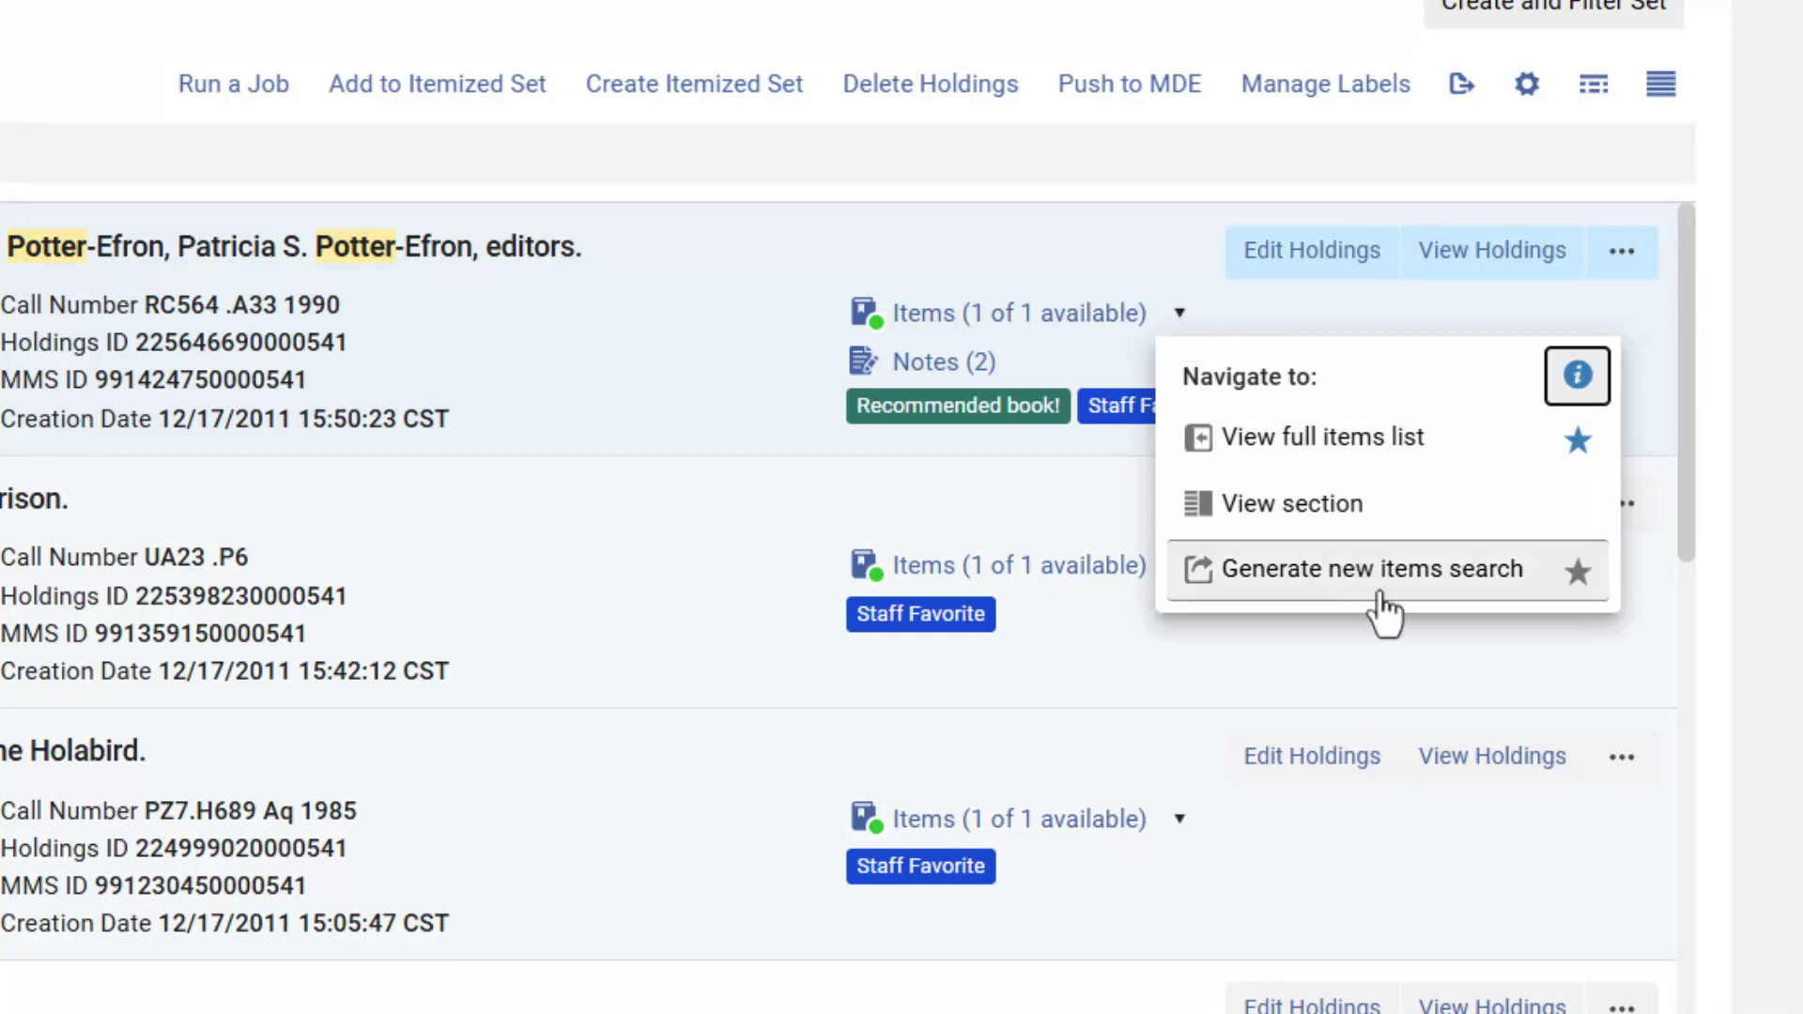
click(1332, 514)
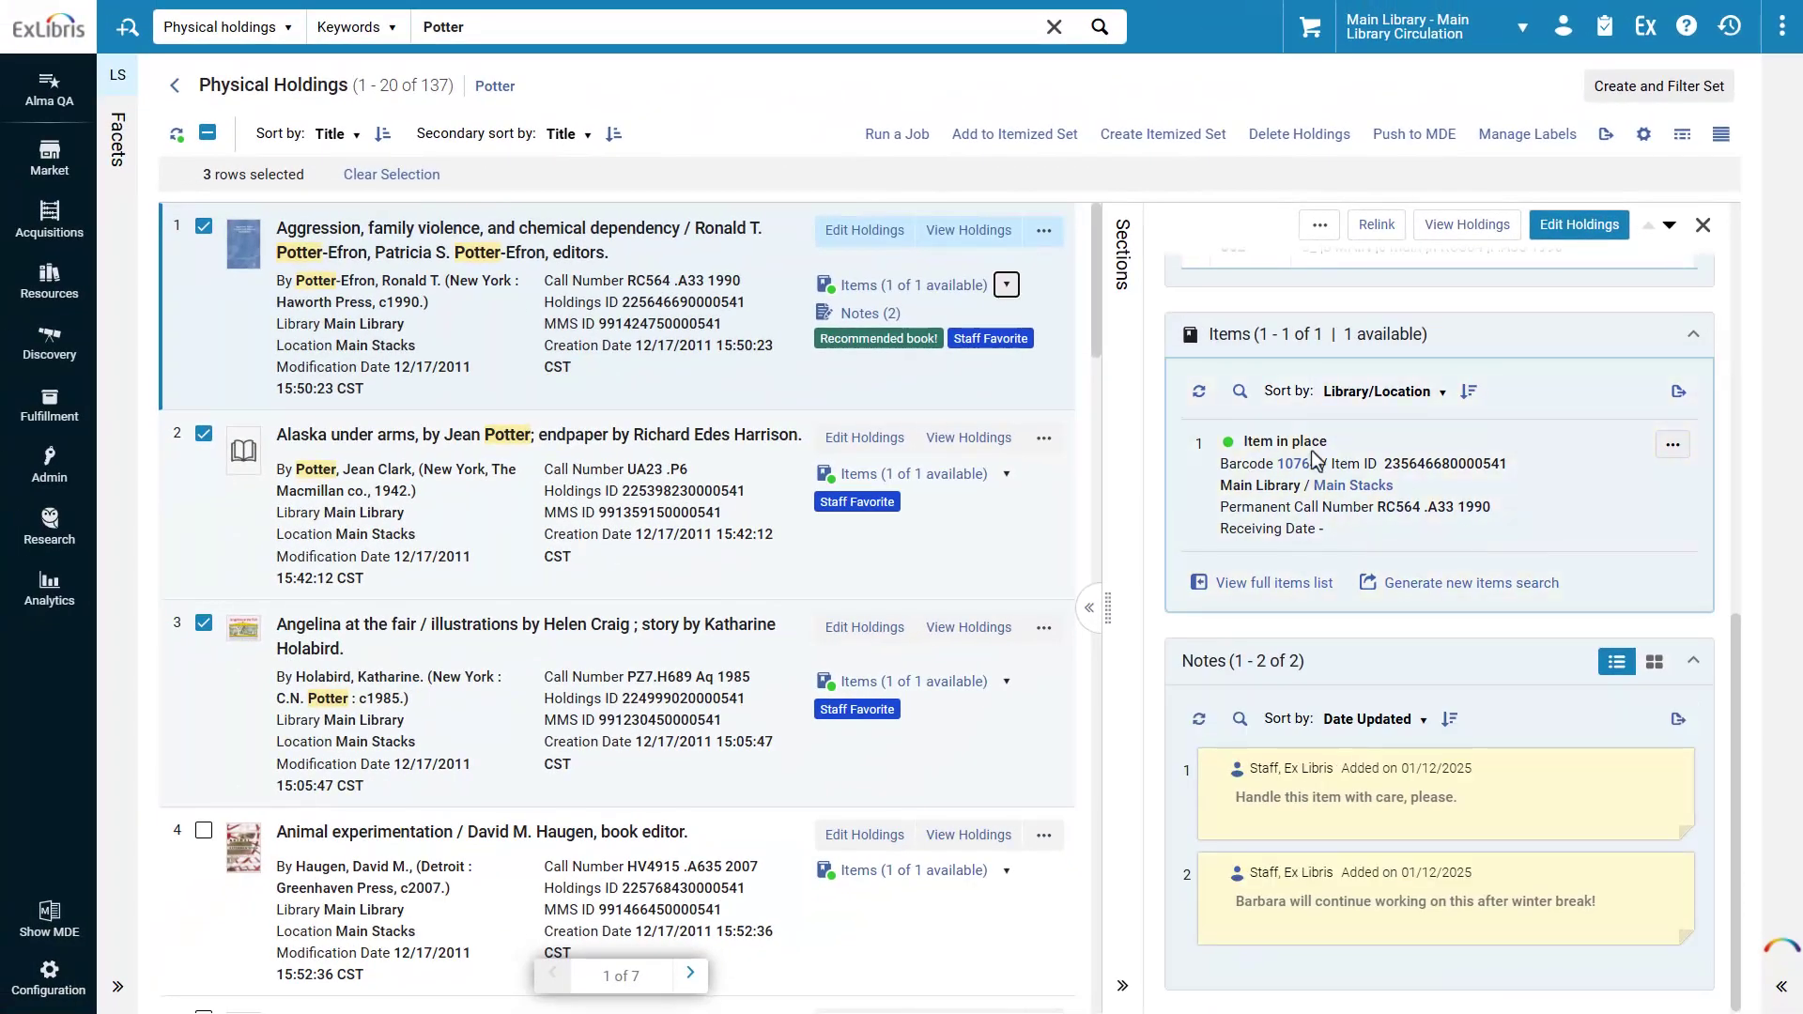
click(1006, 286)
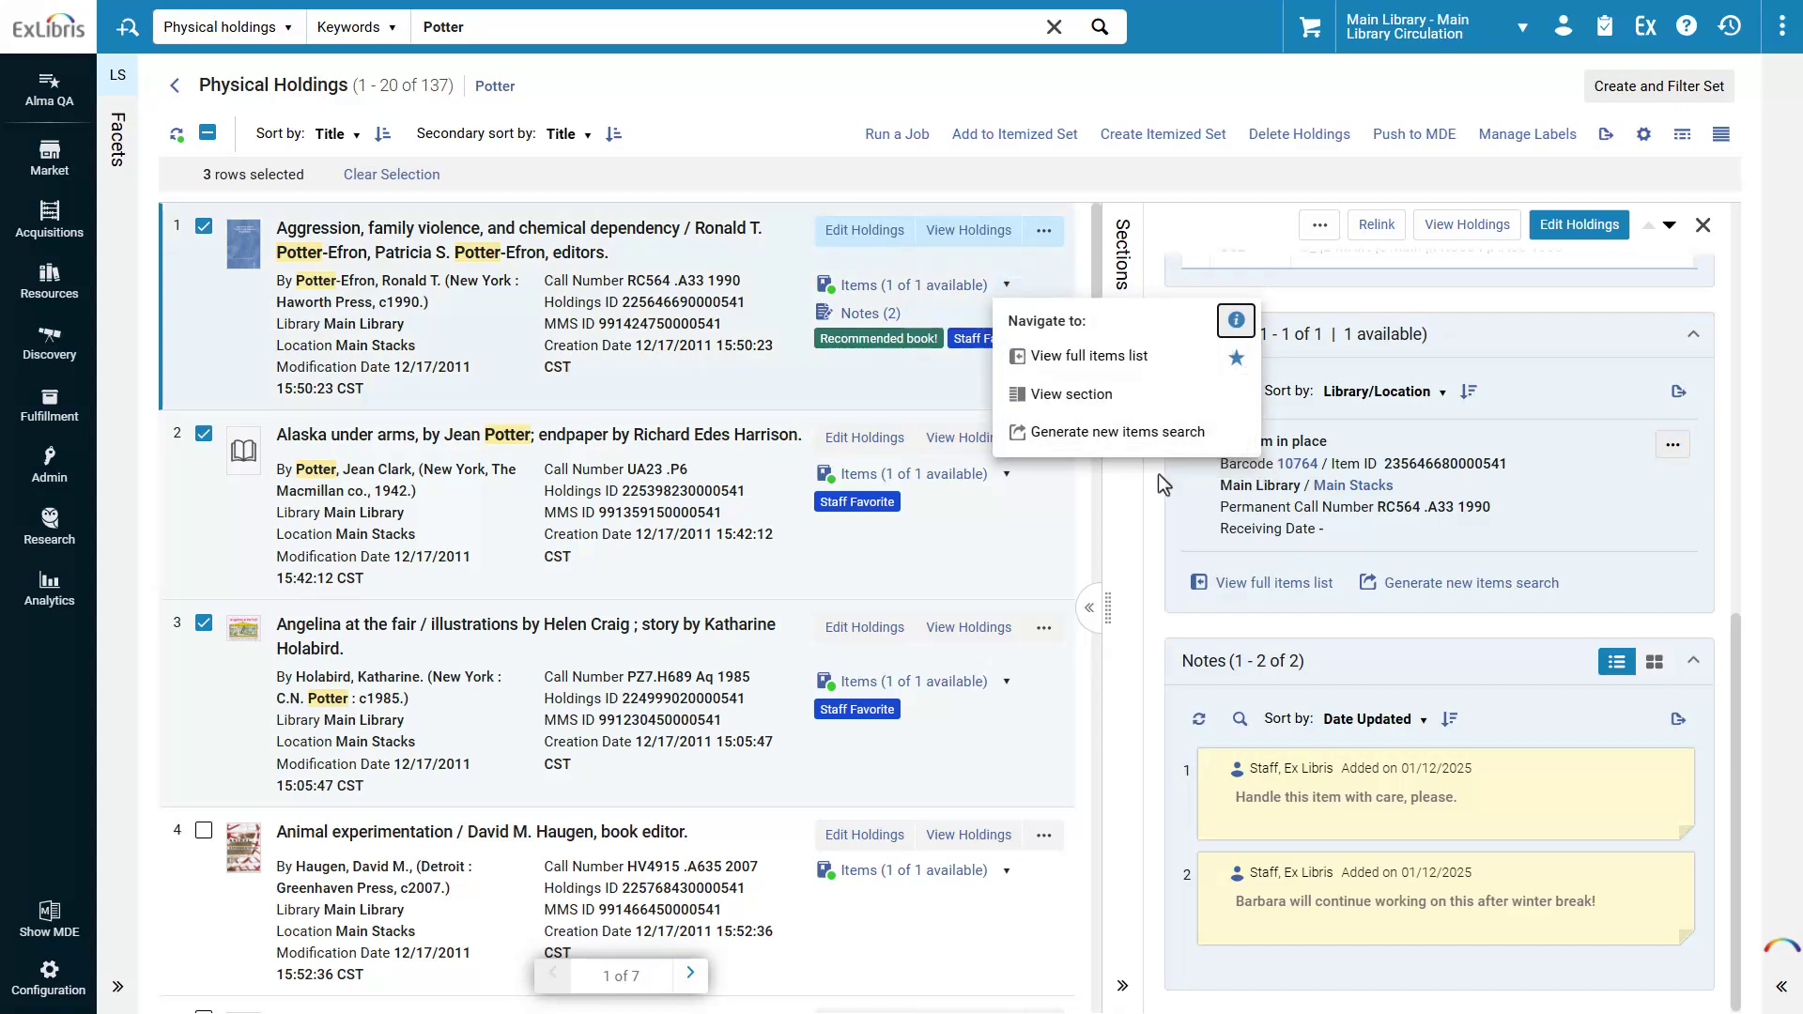
click(1138, 494)
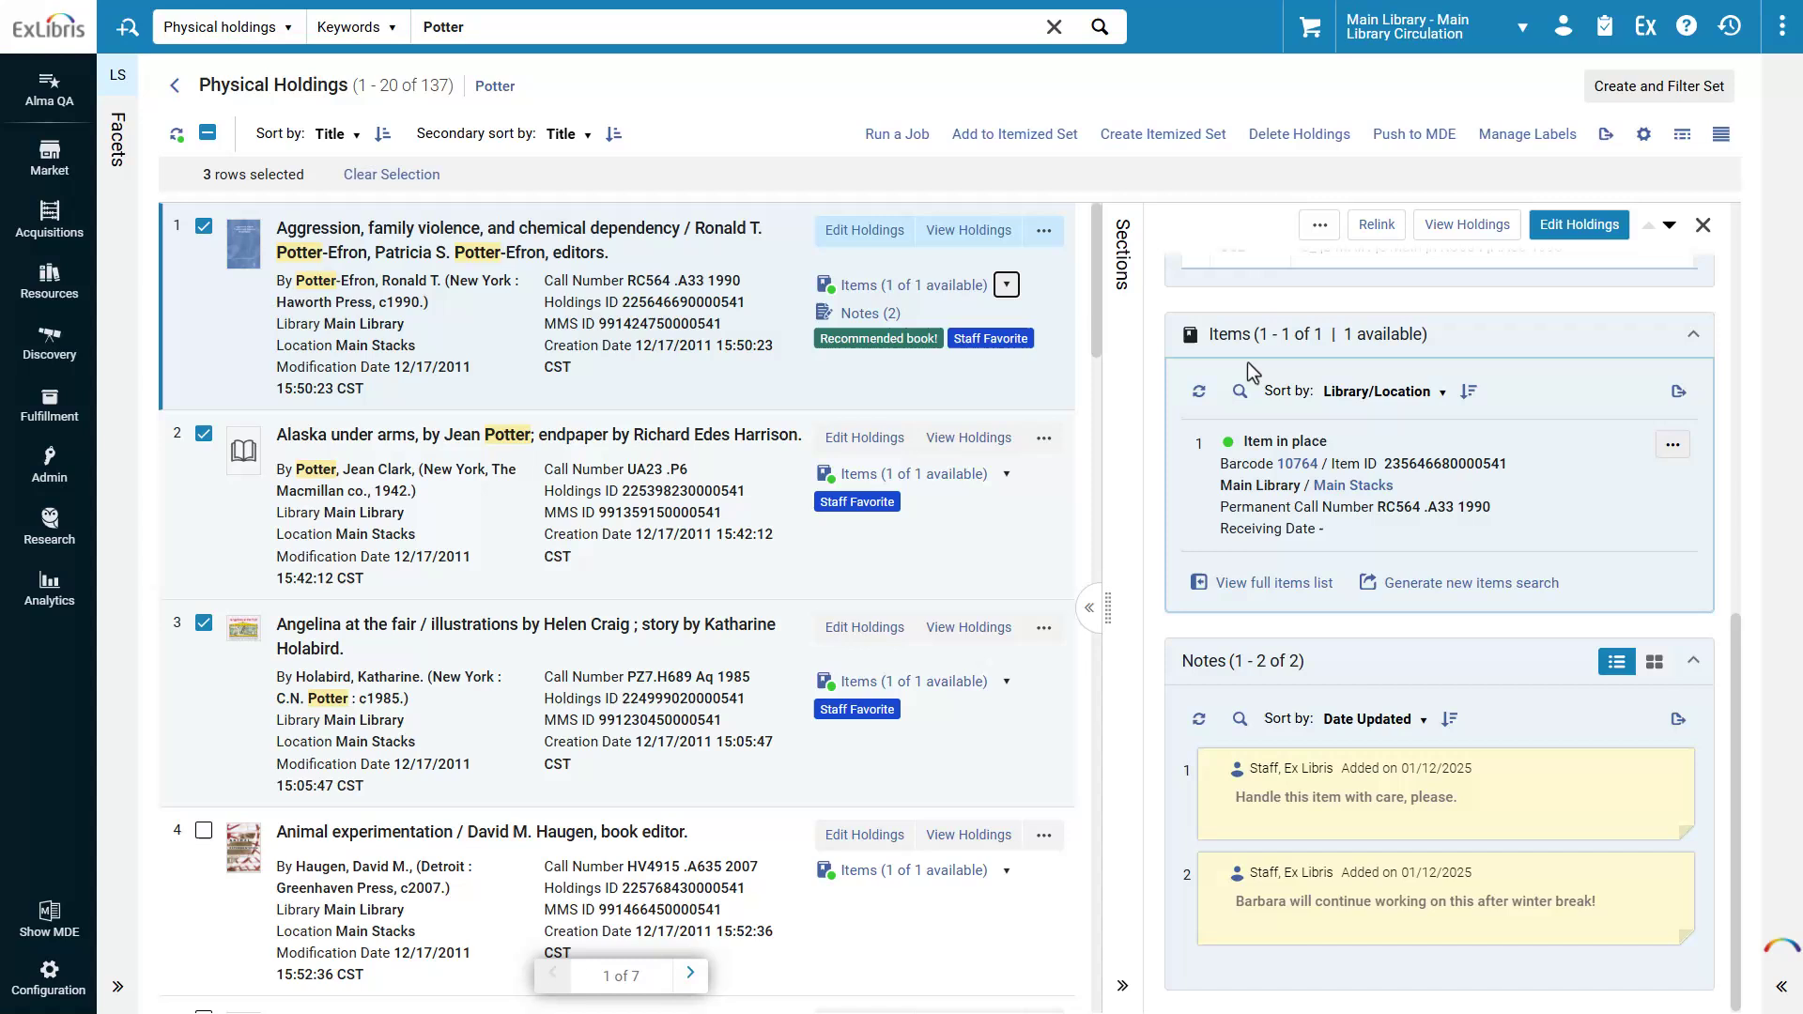
- Peek at the item's actions, then widen the details pane to reveal its Sections navigation
click(1675, 445)
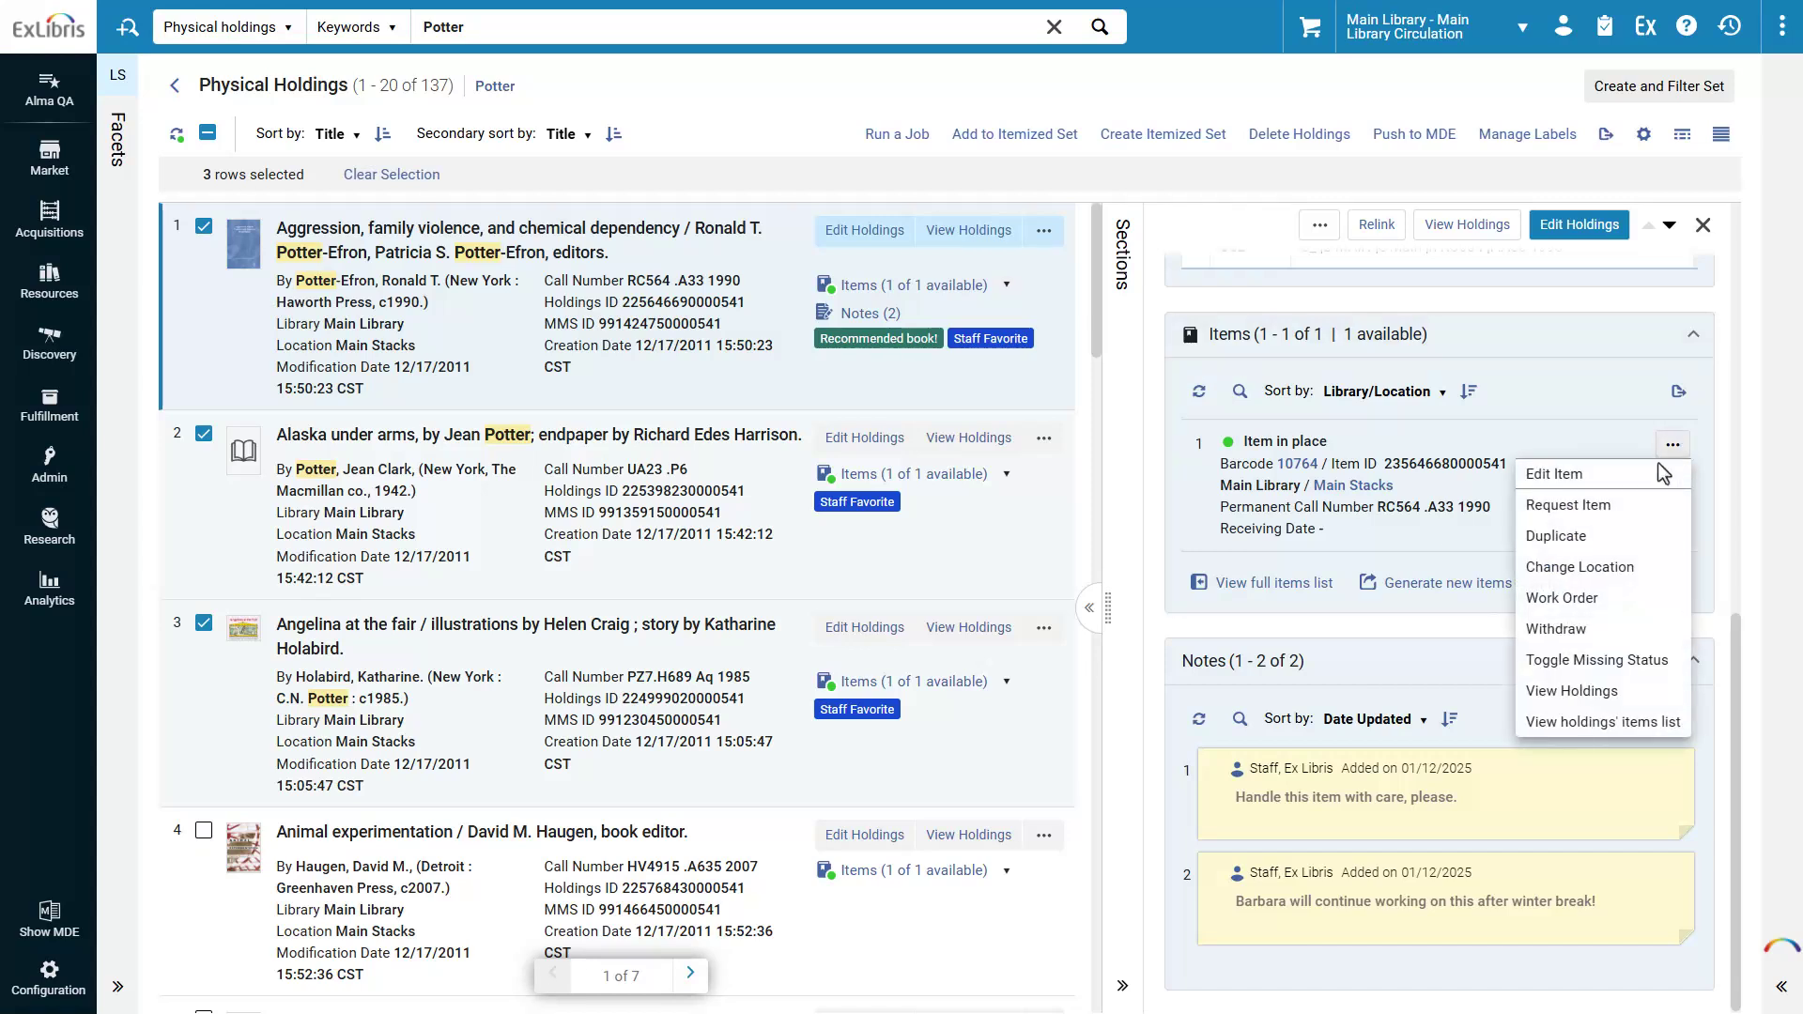
click(1733, 749)
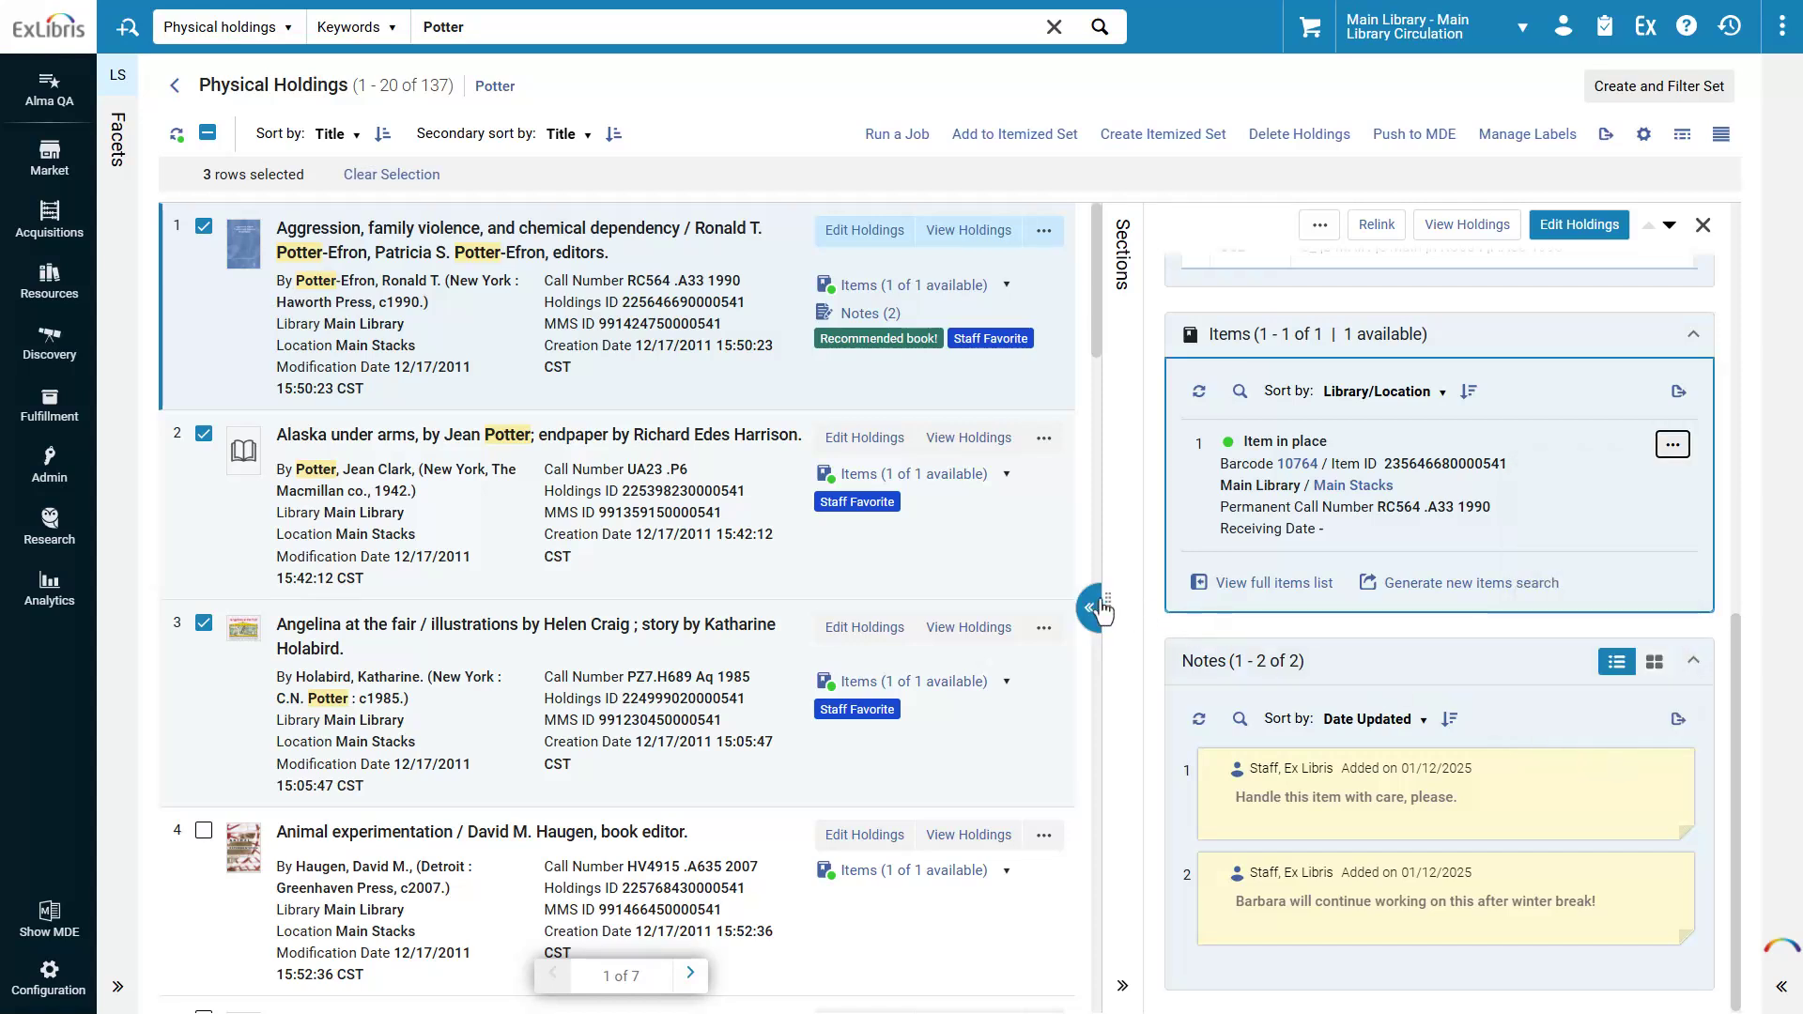
drag(1100, 599, 954, 589)
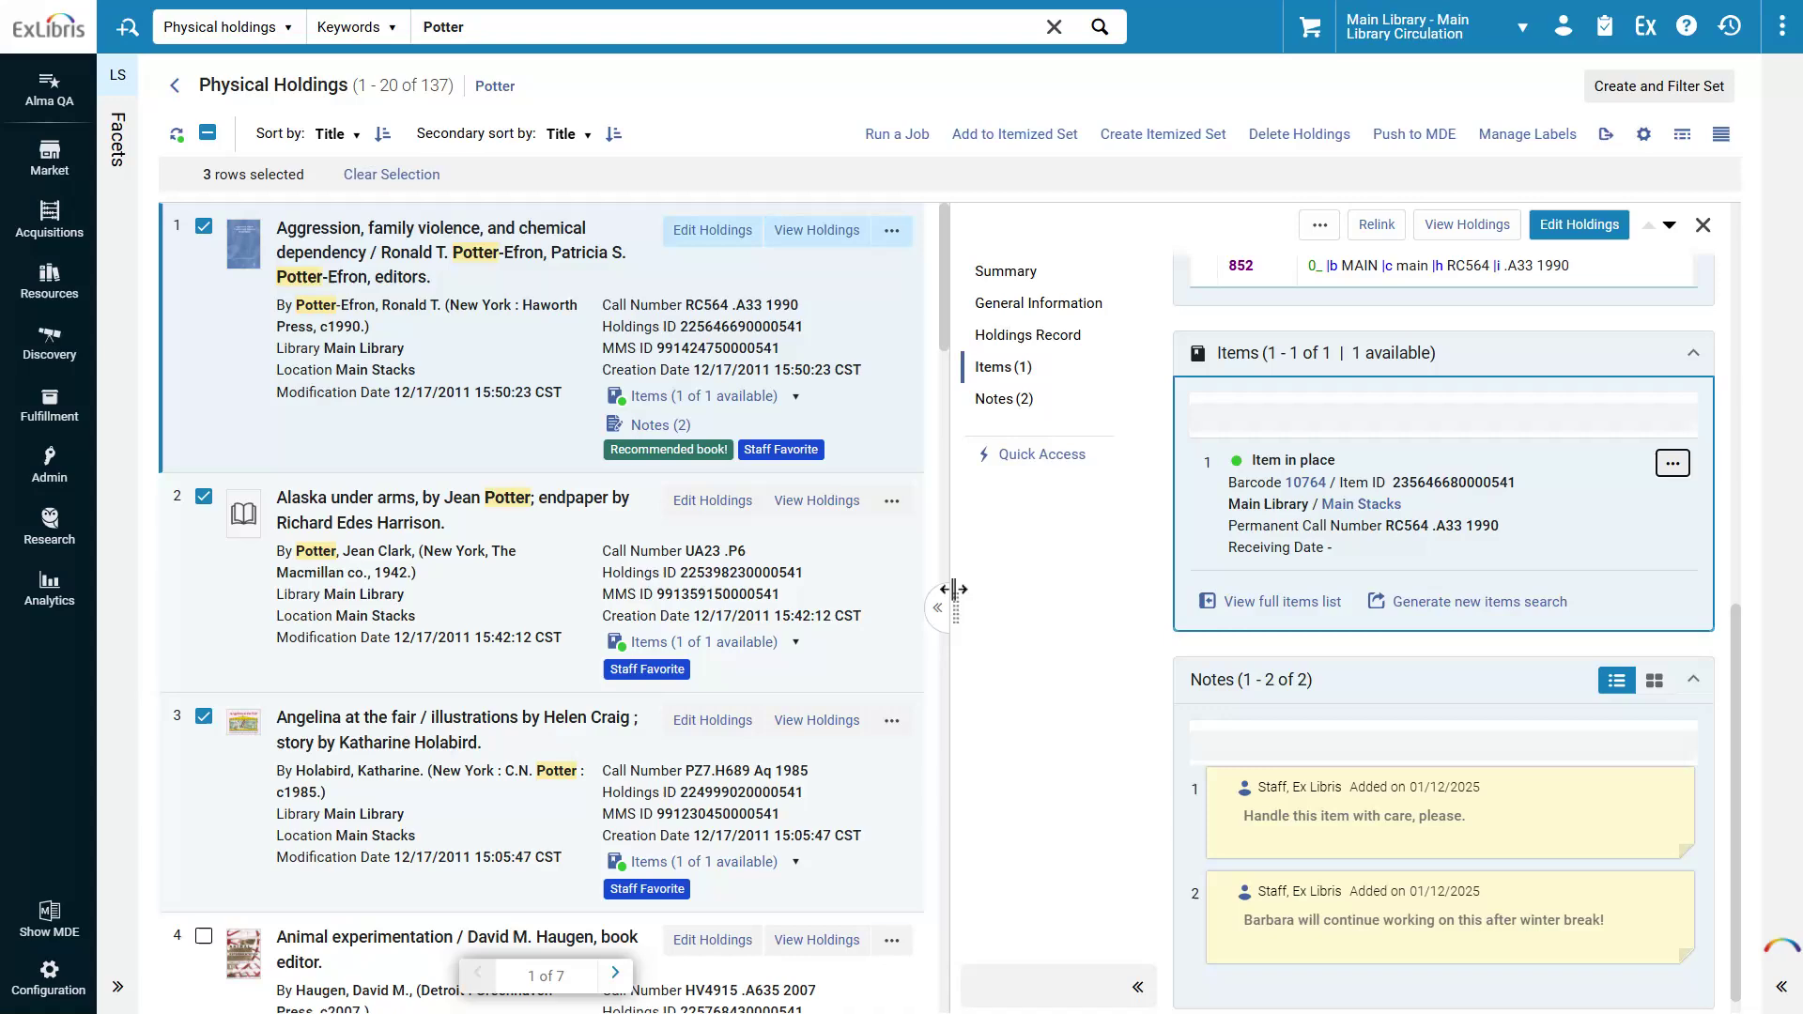
- Use Quick Access to jump to Summary, then to the Location field in General Information
click(1045, 477)
scroll(1043, 477, down, 2)
scroll(1043, 477, down, 3)
scroll(1044, 476, down, 3)
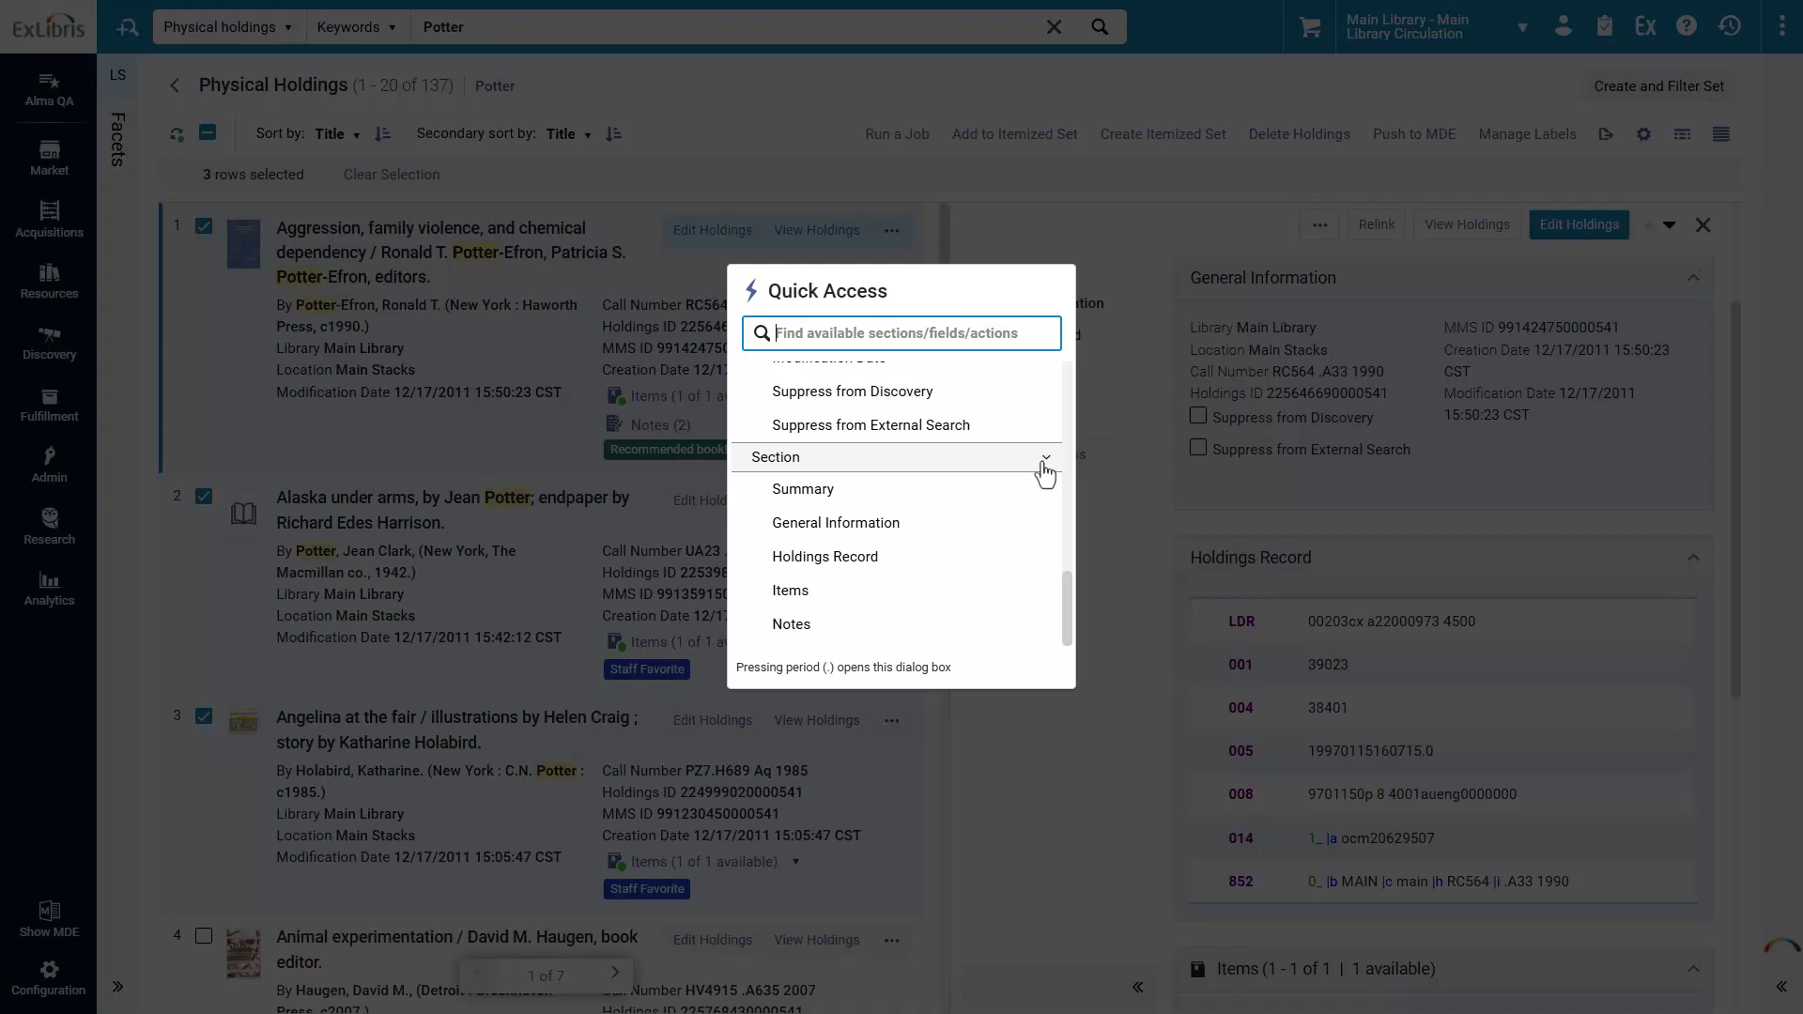
click(968, 492)
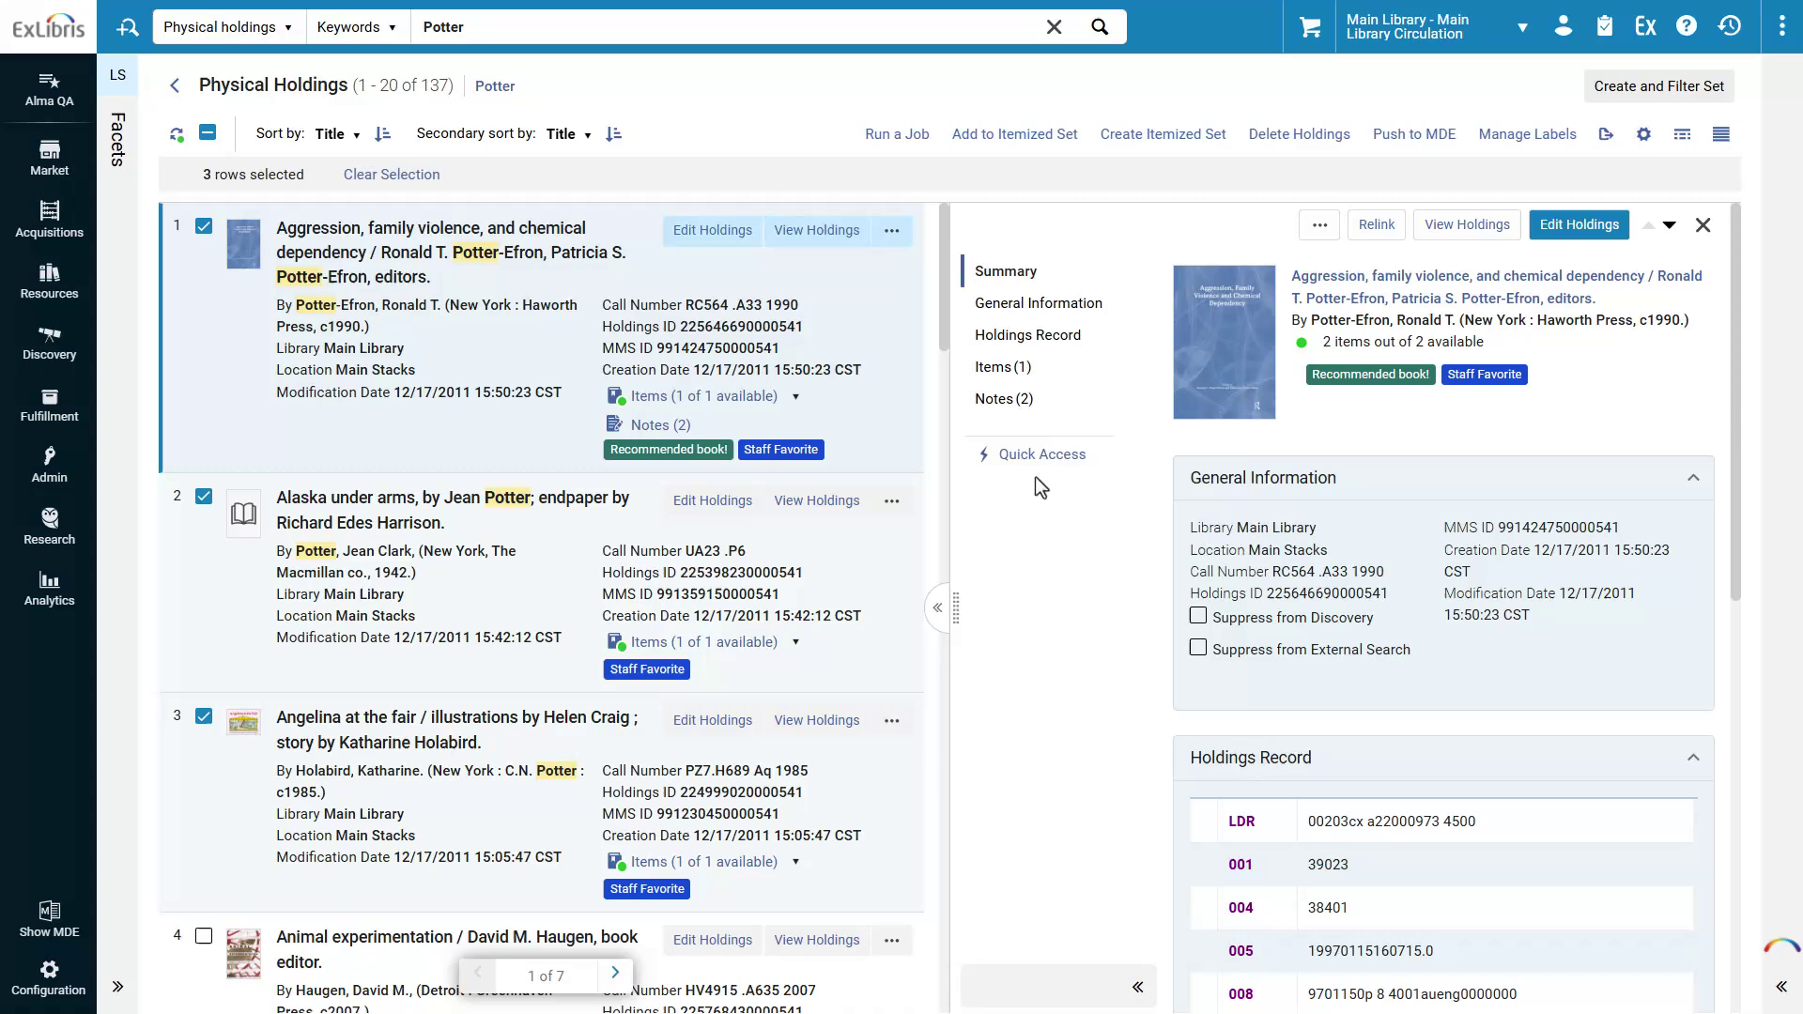
click(1040, 457)
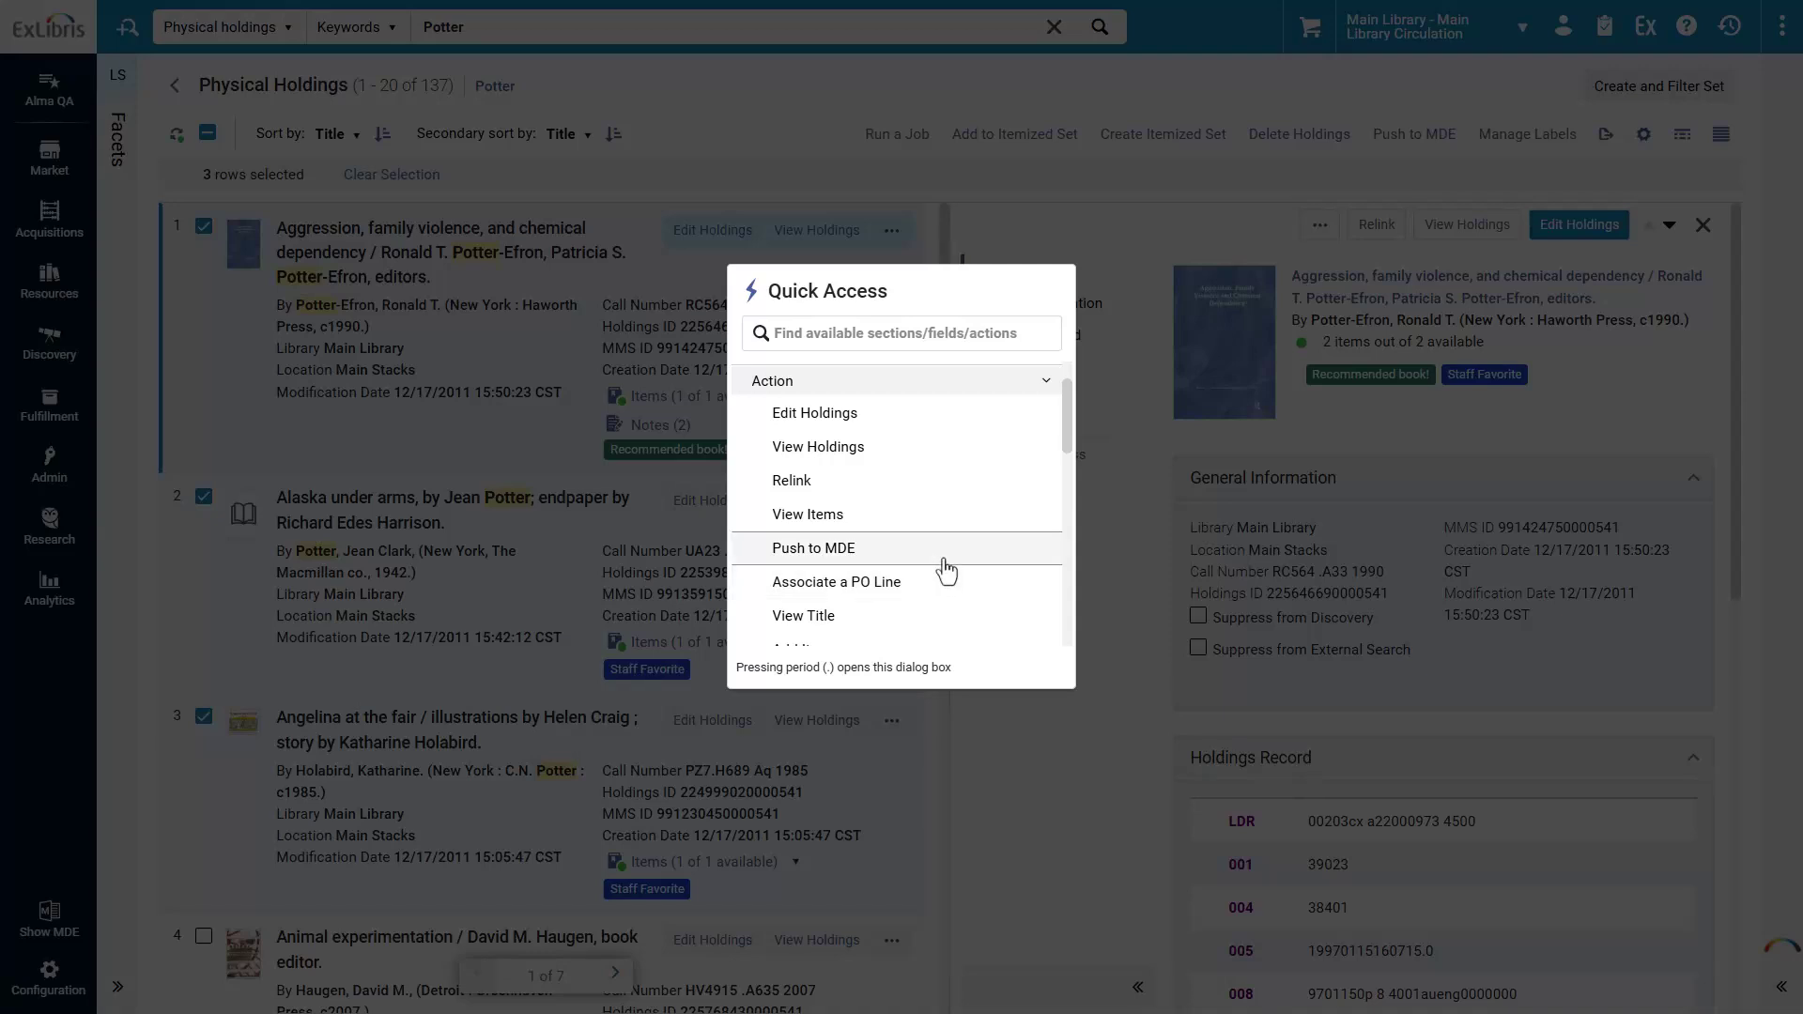
scroll(944, 570, down, 1)
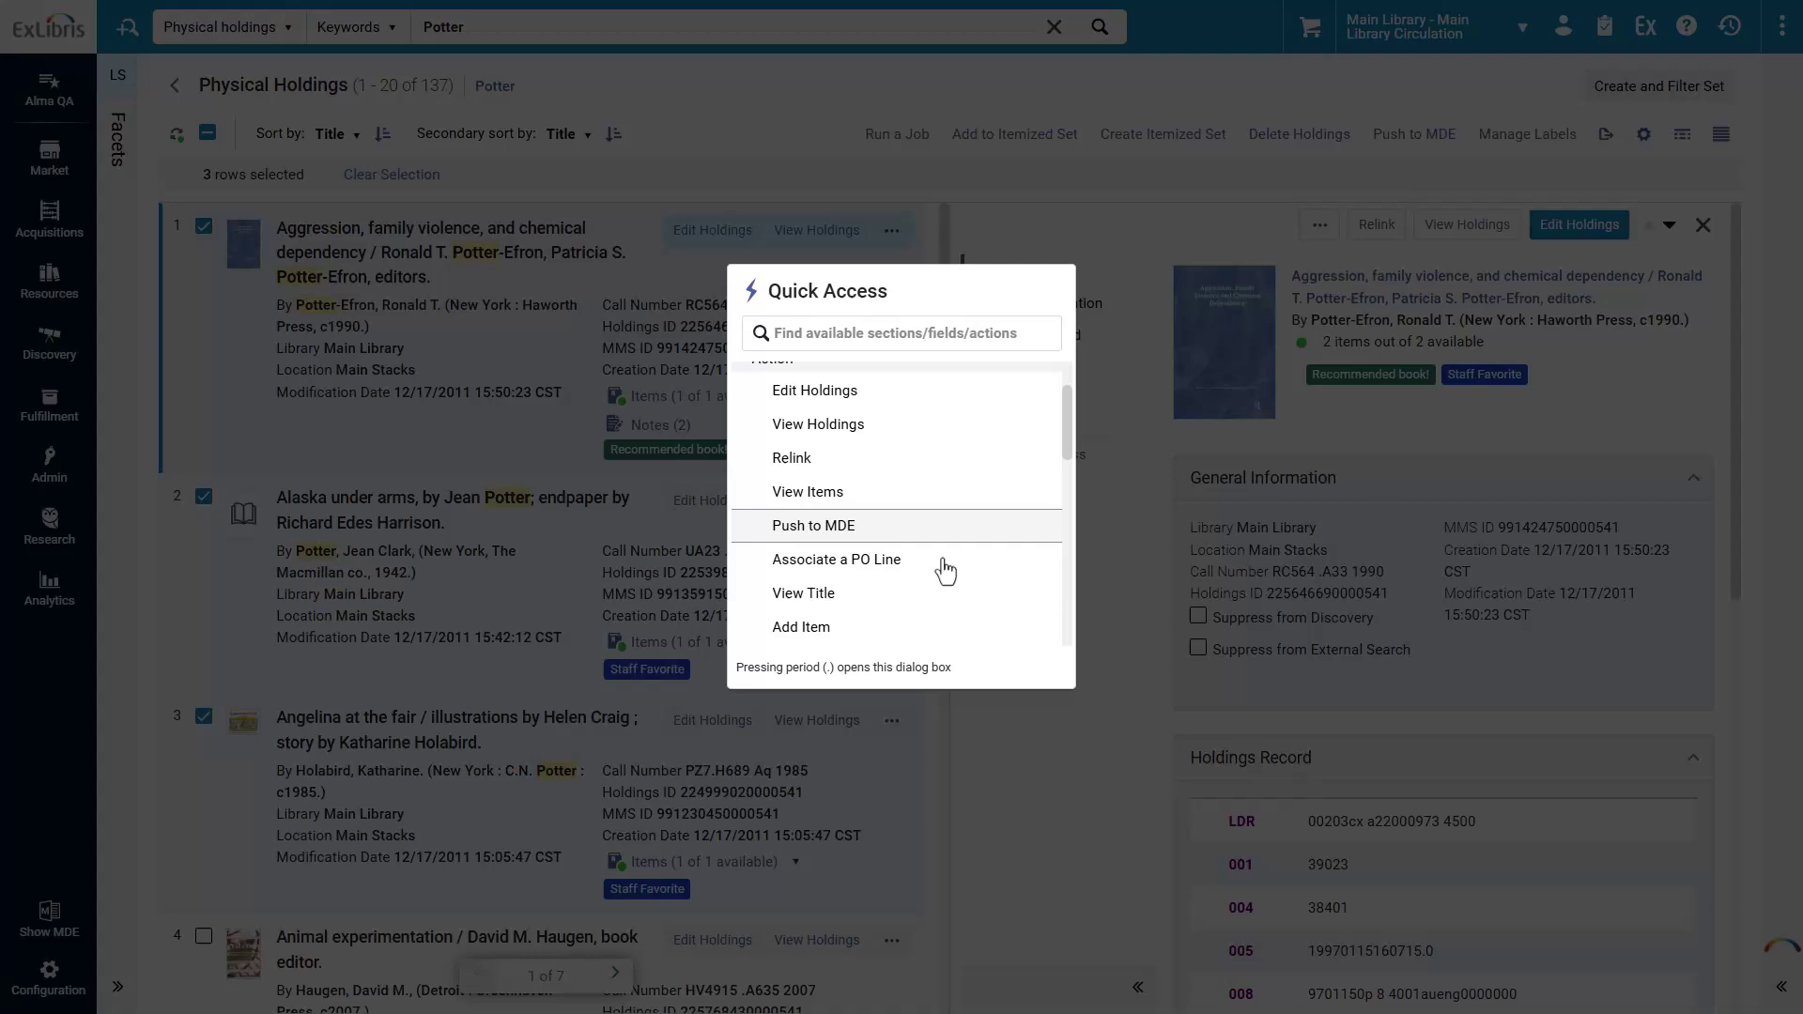
scroll(944, 569, down, 3)
scroll(944, 569, down, 1)
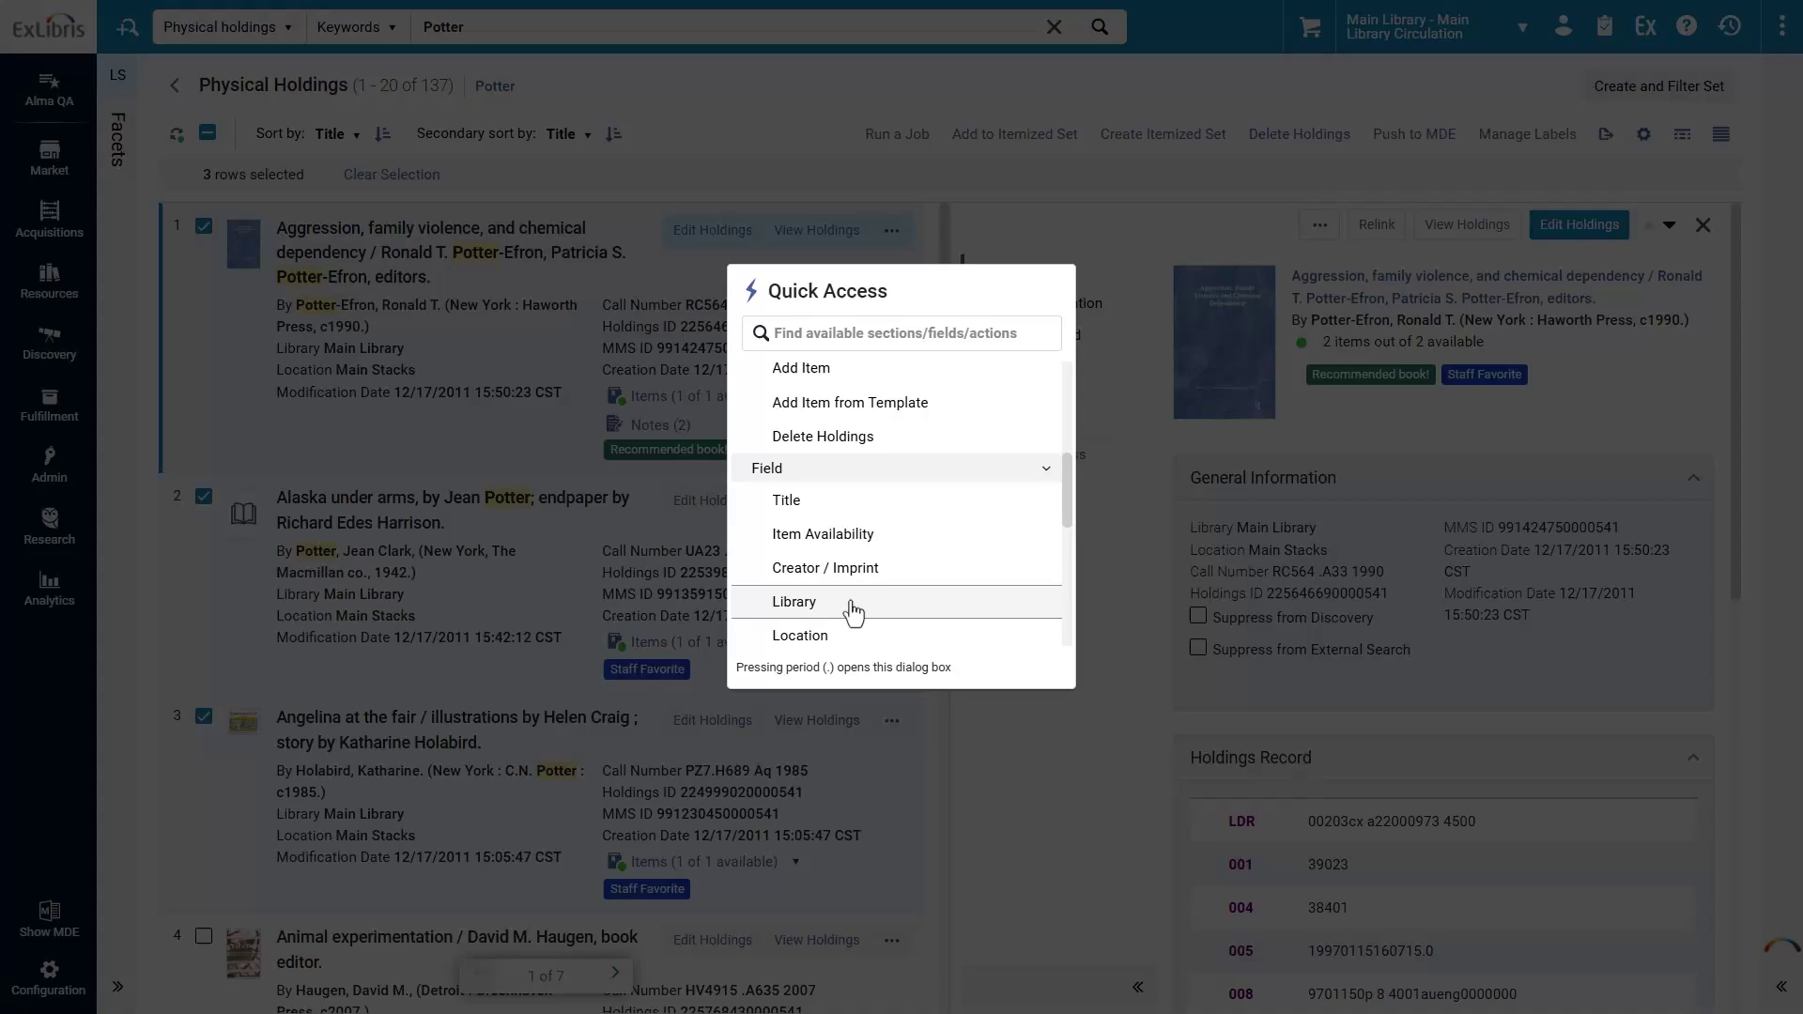
click(865, 634)
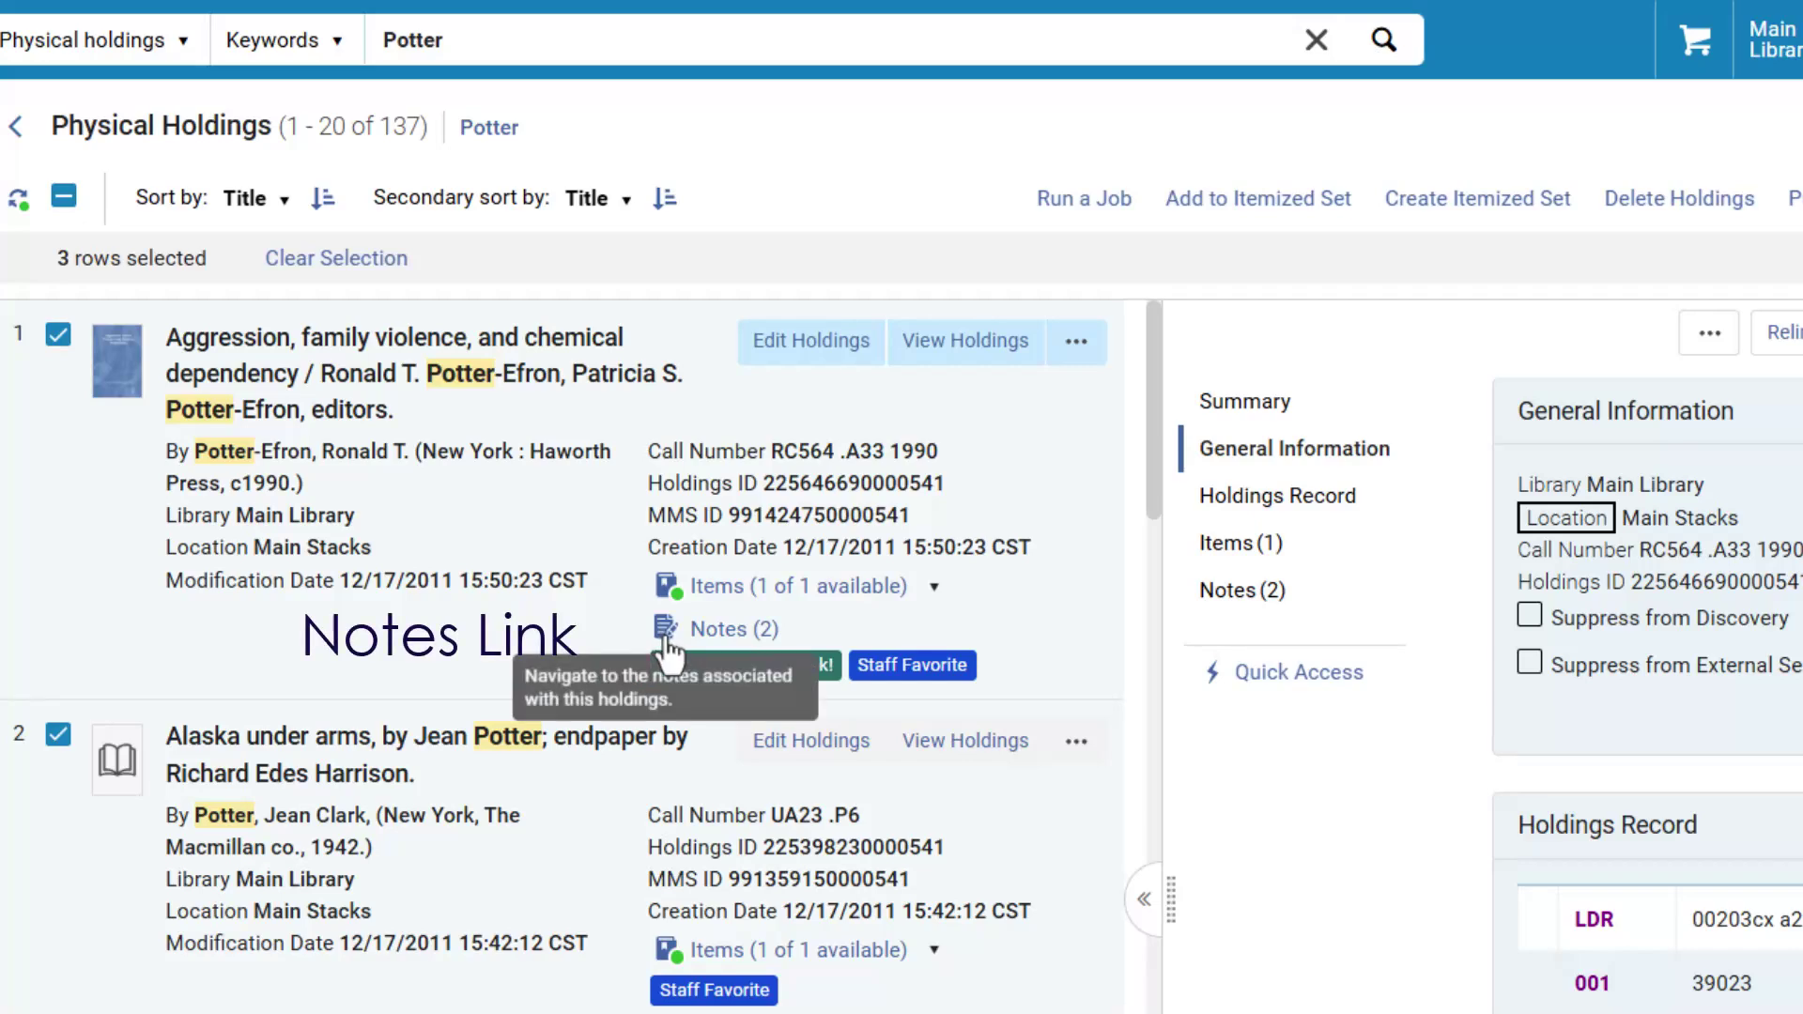
- View the holding's two notes and close its details to show the full results list
click(665, 641)
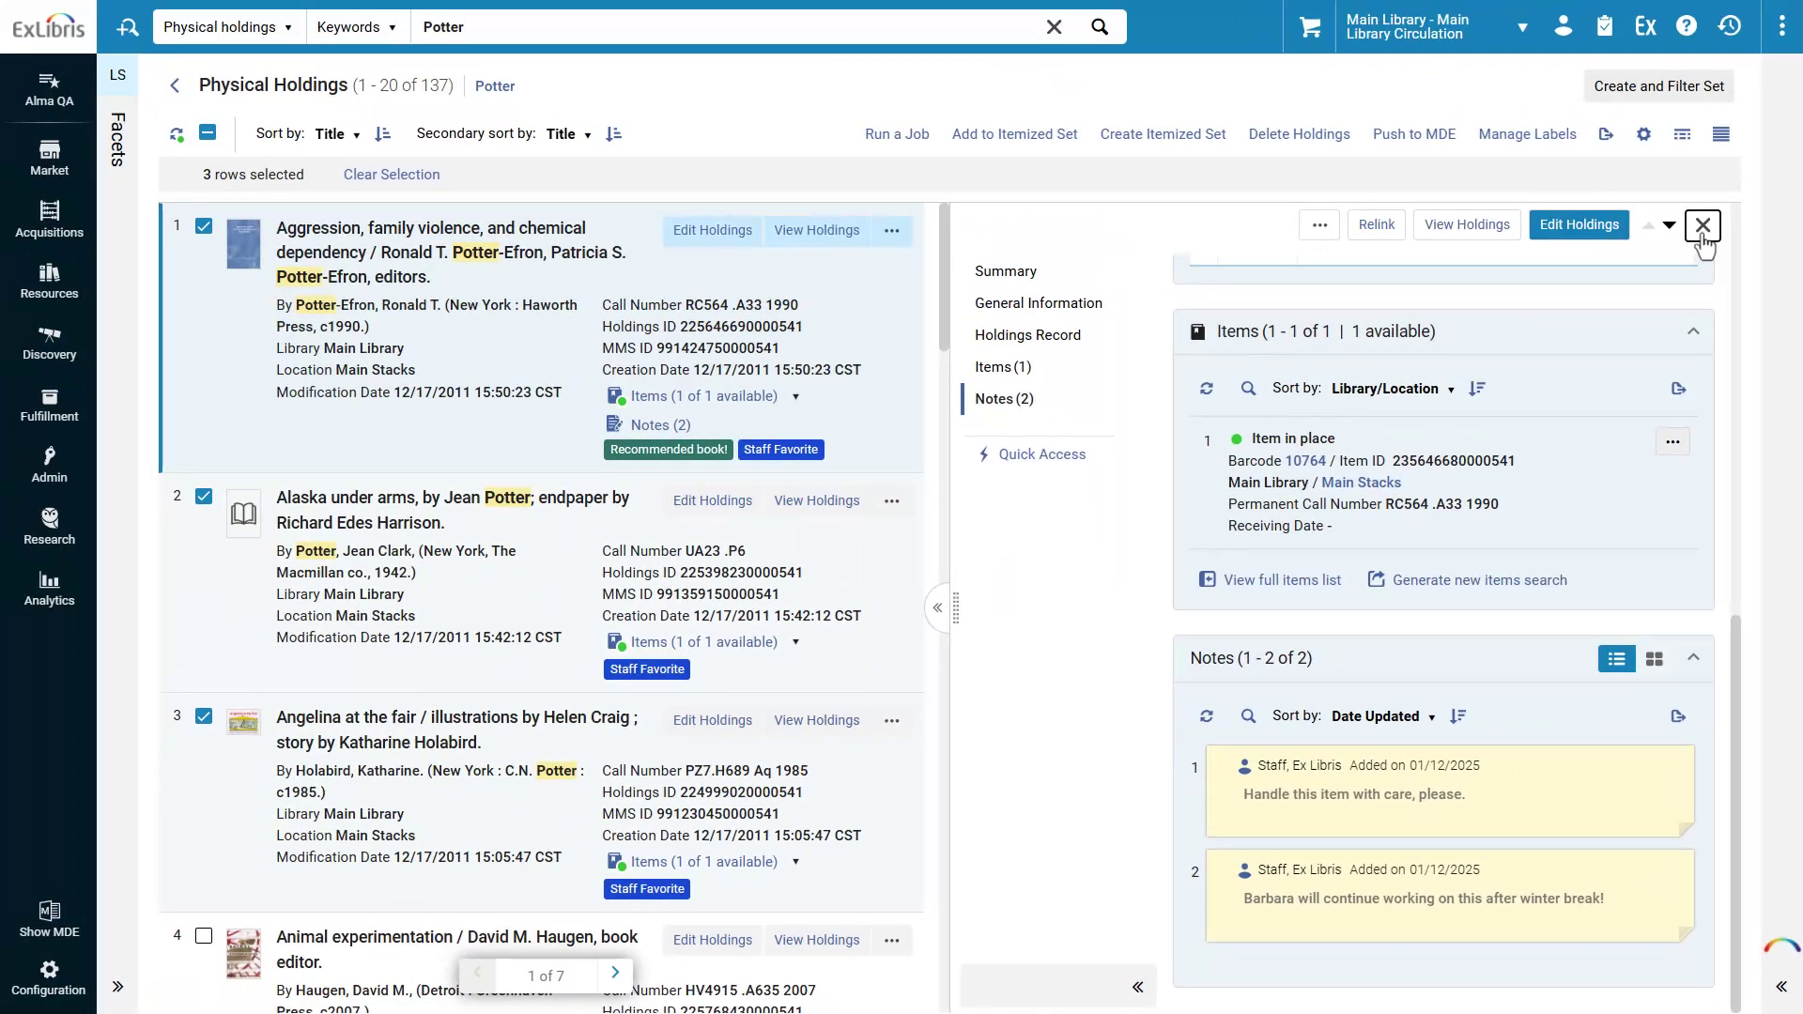
click(1704, 235)
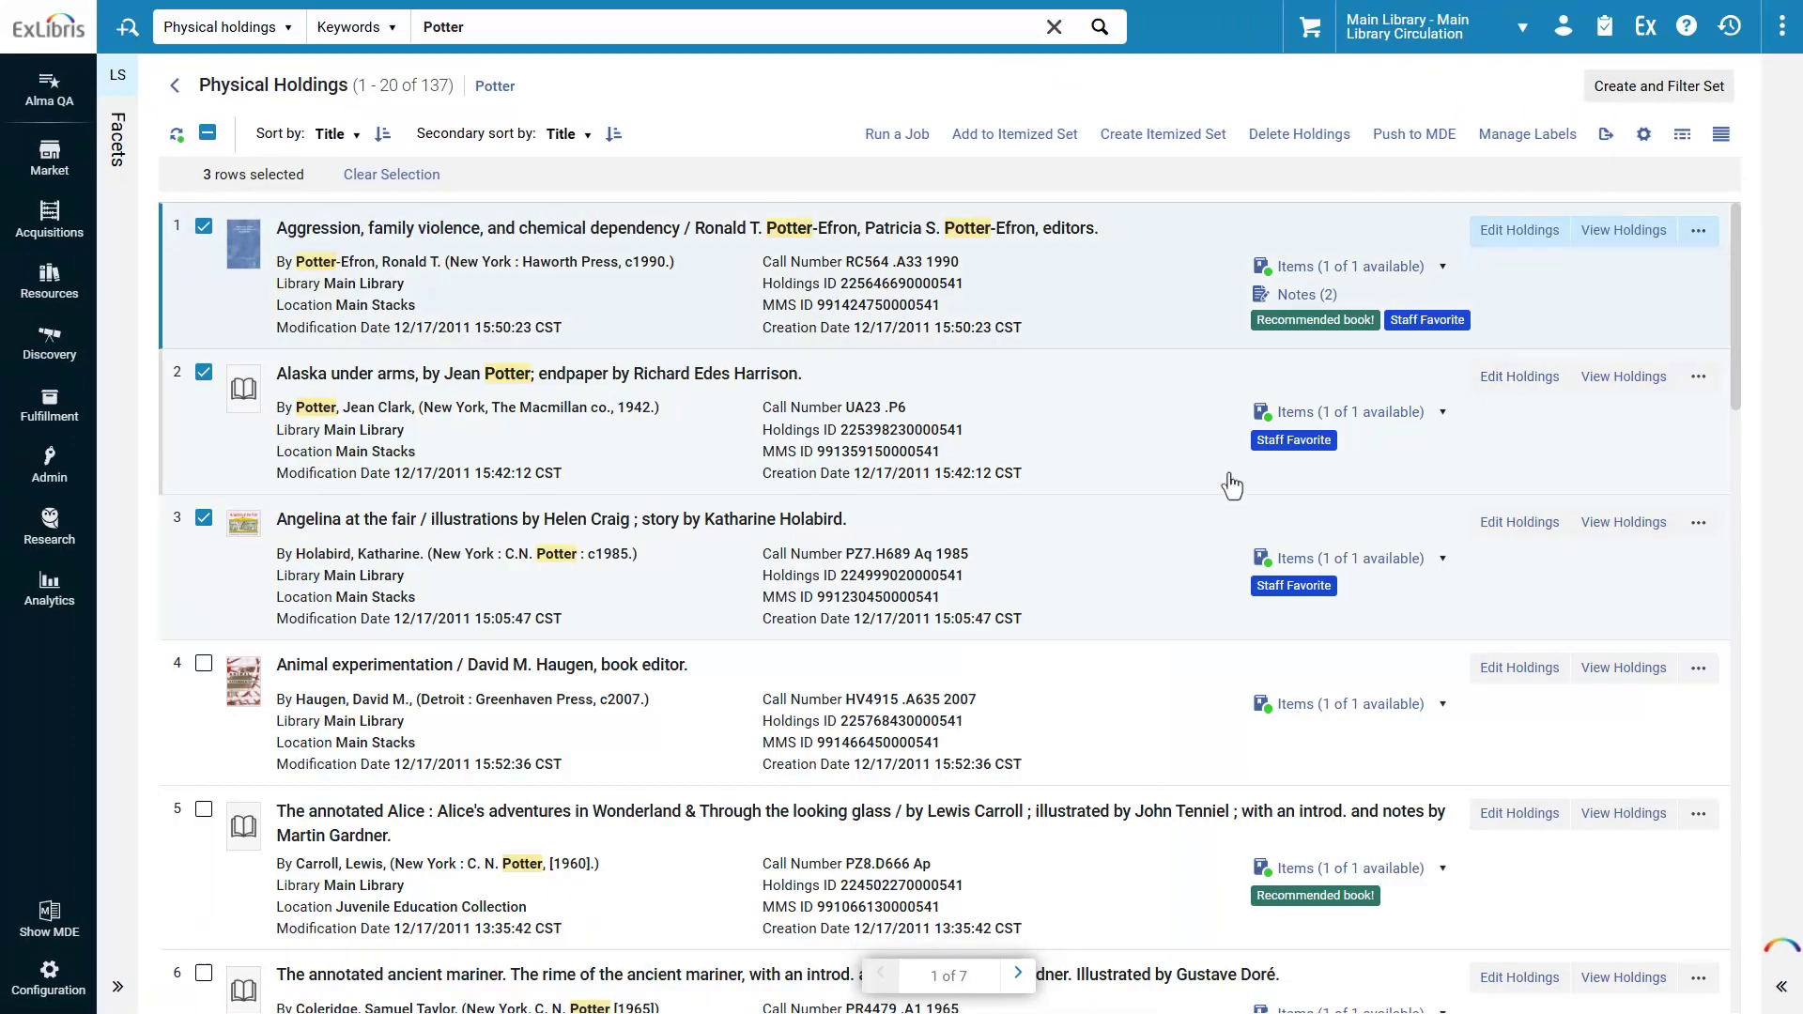
- Show the facets, exclude Main Library and apply it, then remove that exclusion again
click(130, 686)
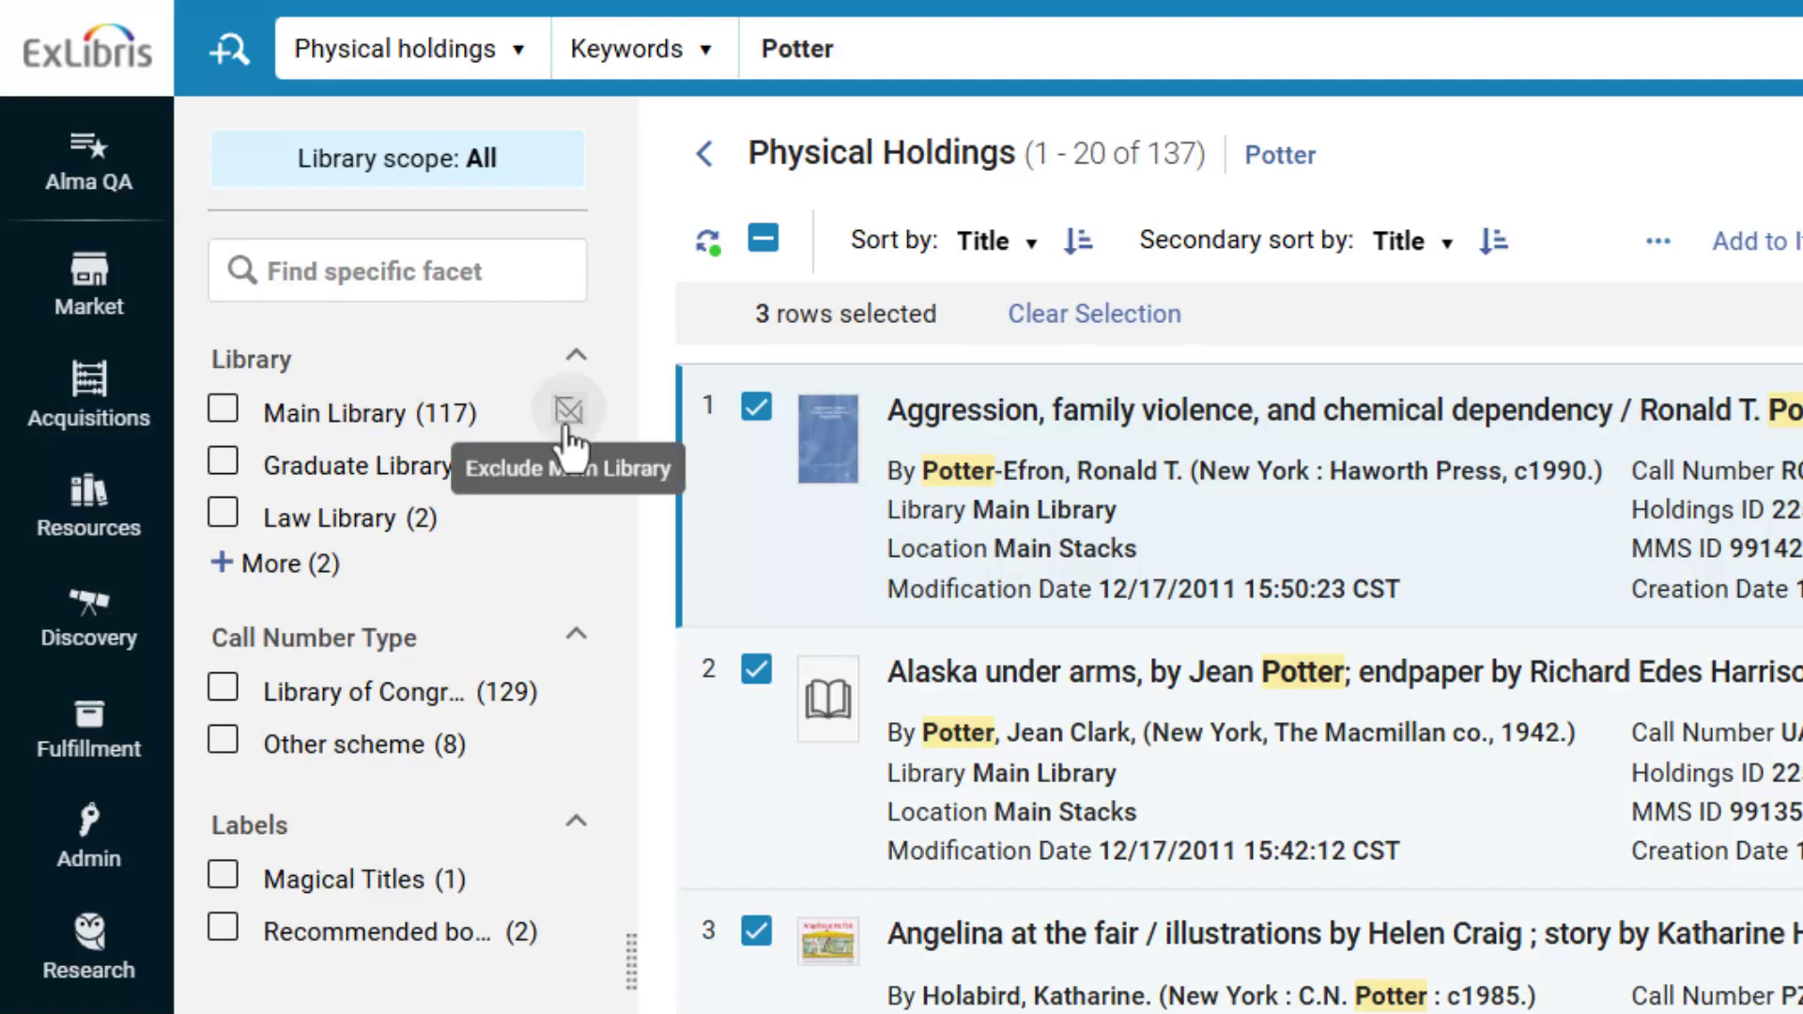
click(567, 416)
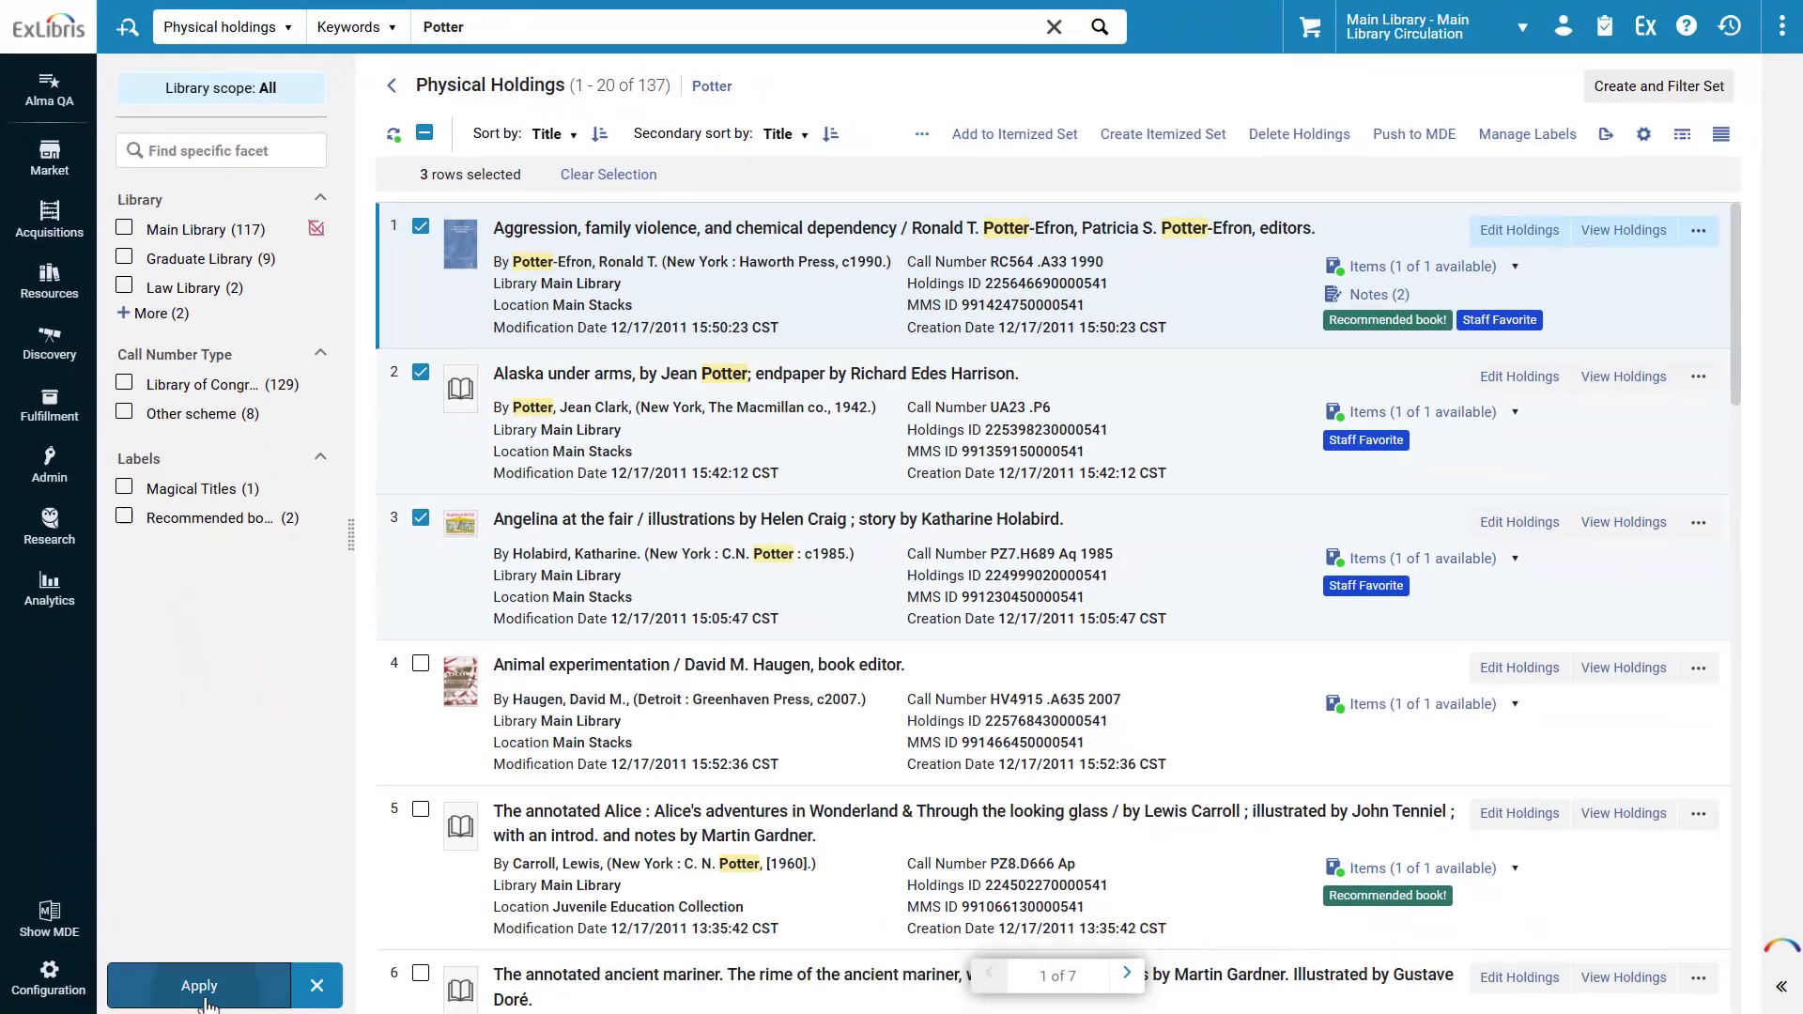
click(209, 997)
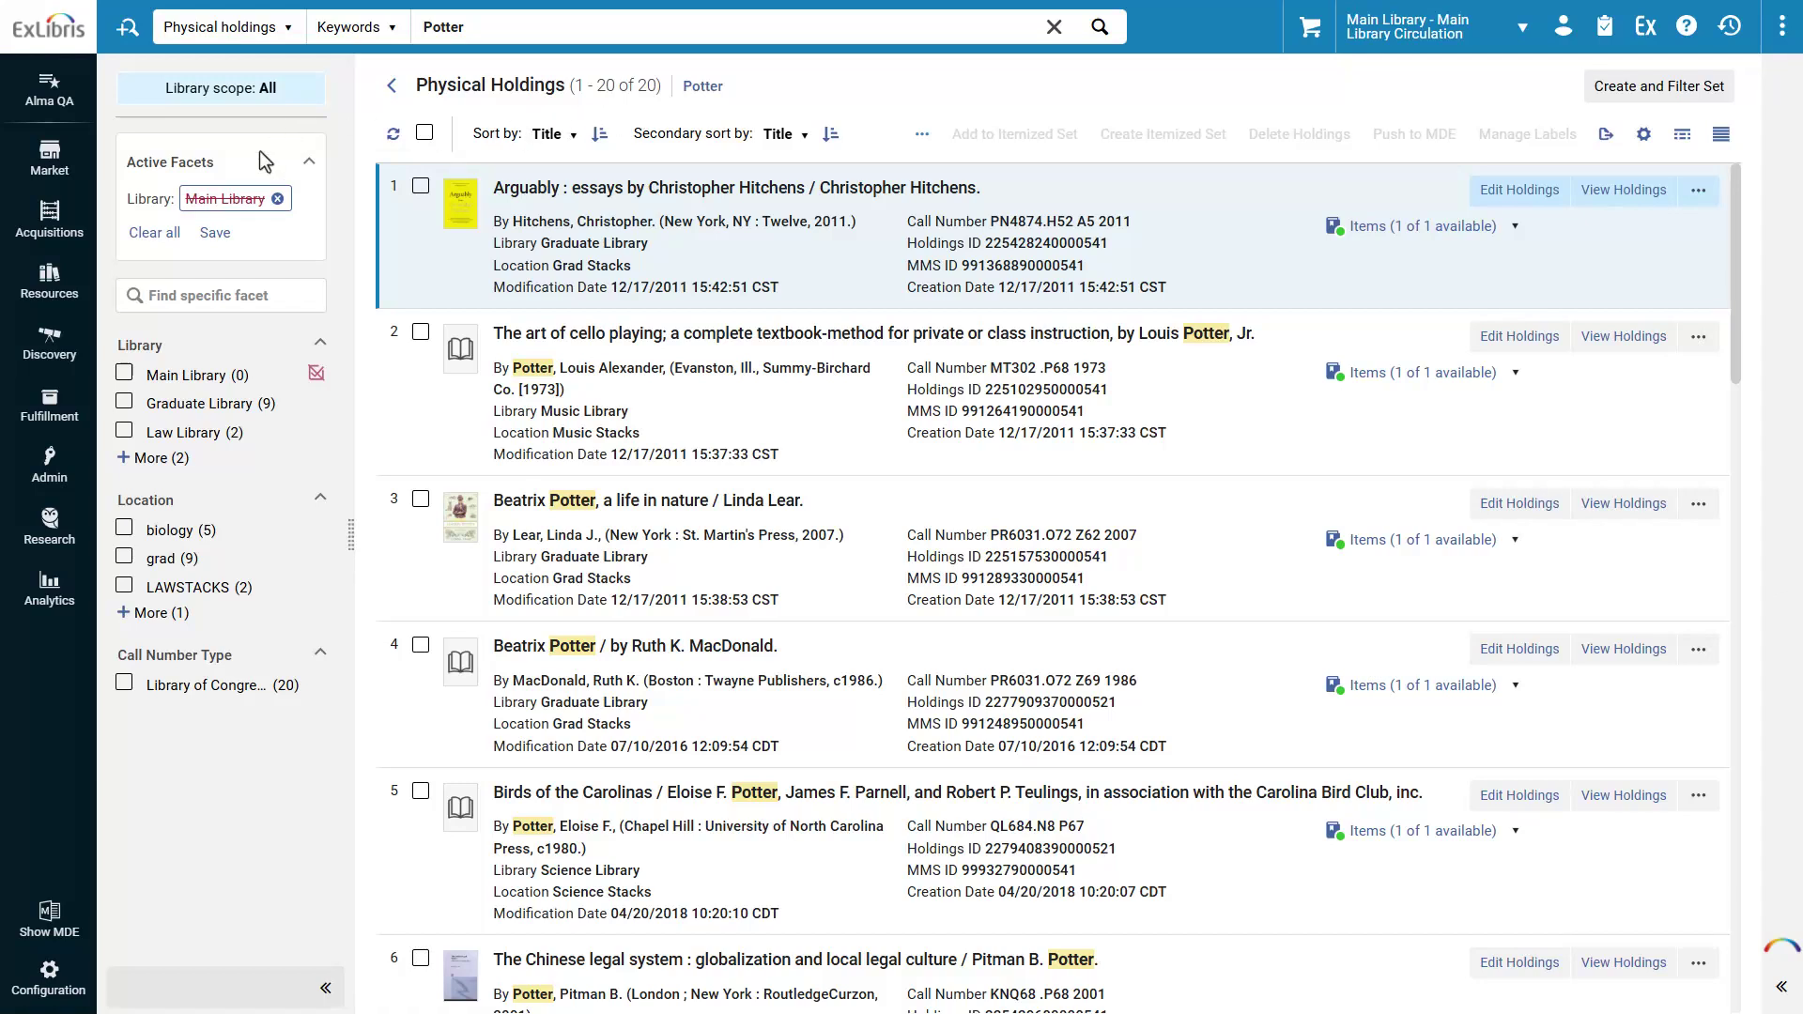
click(278, 200)
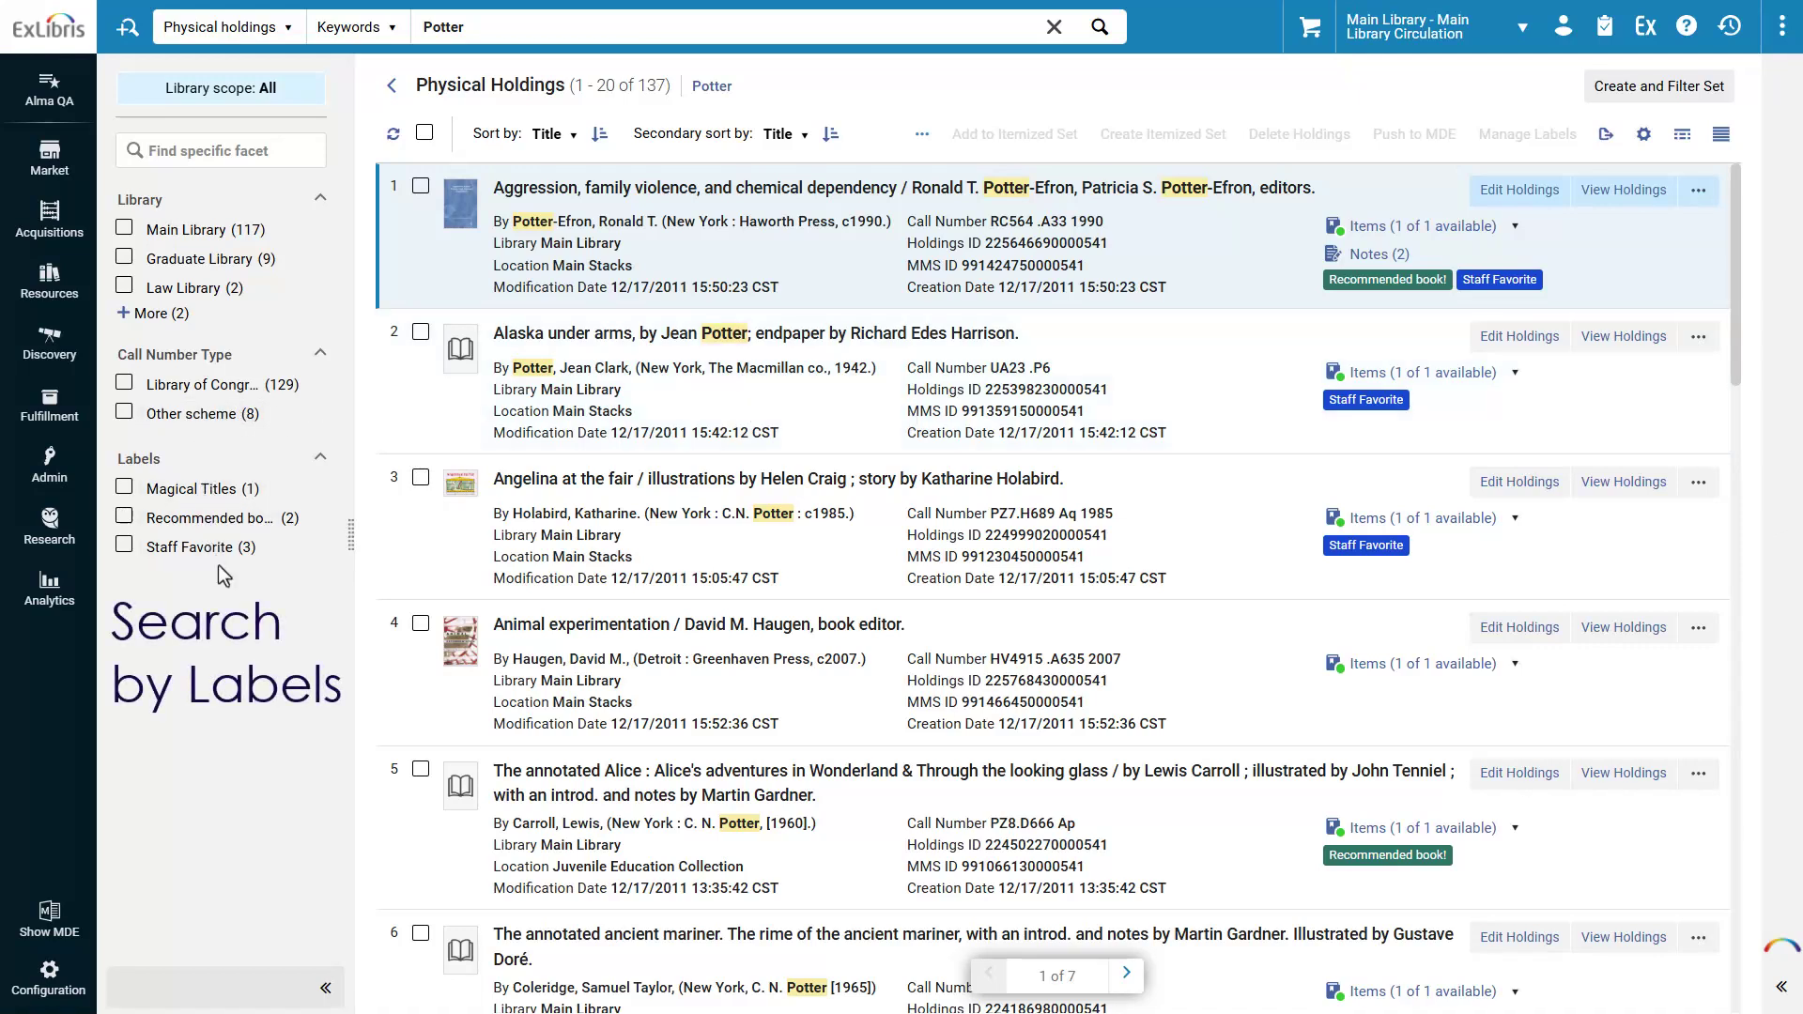
- Filter by the Staff Favorite label, narrowing the list to 3 records
click(124, 548)
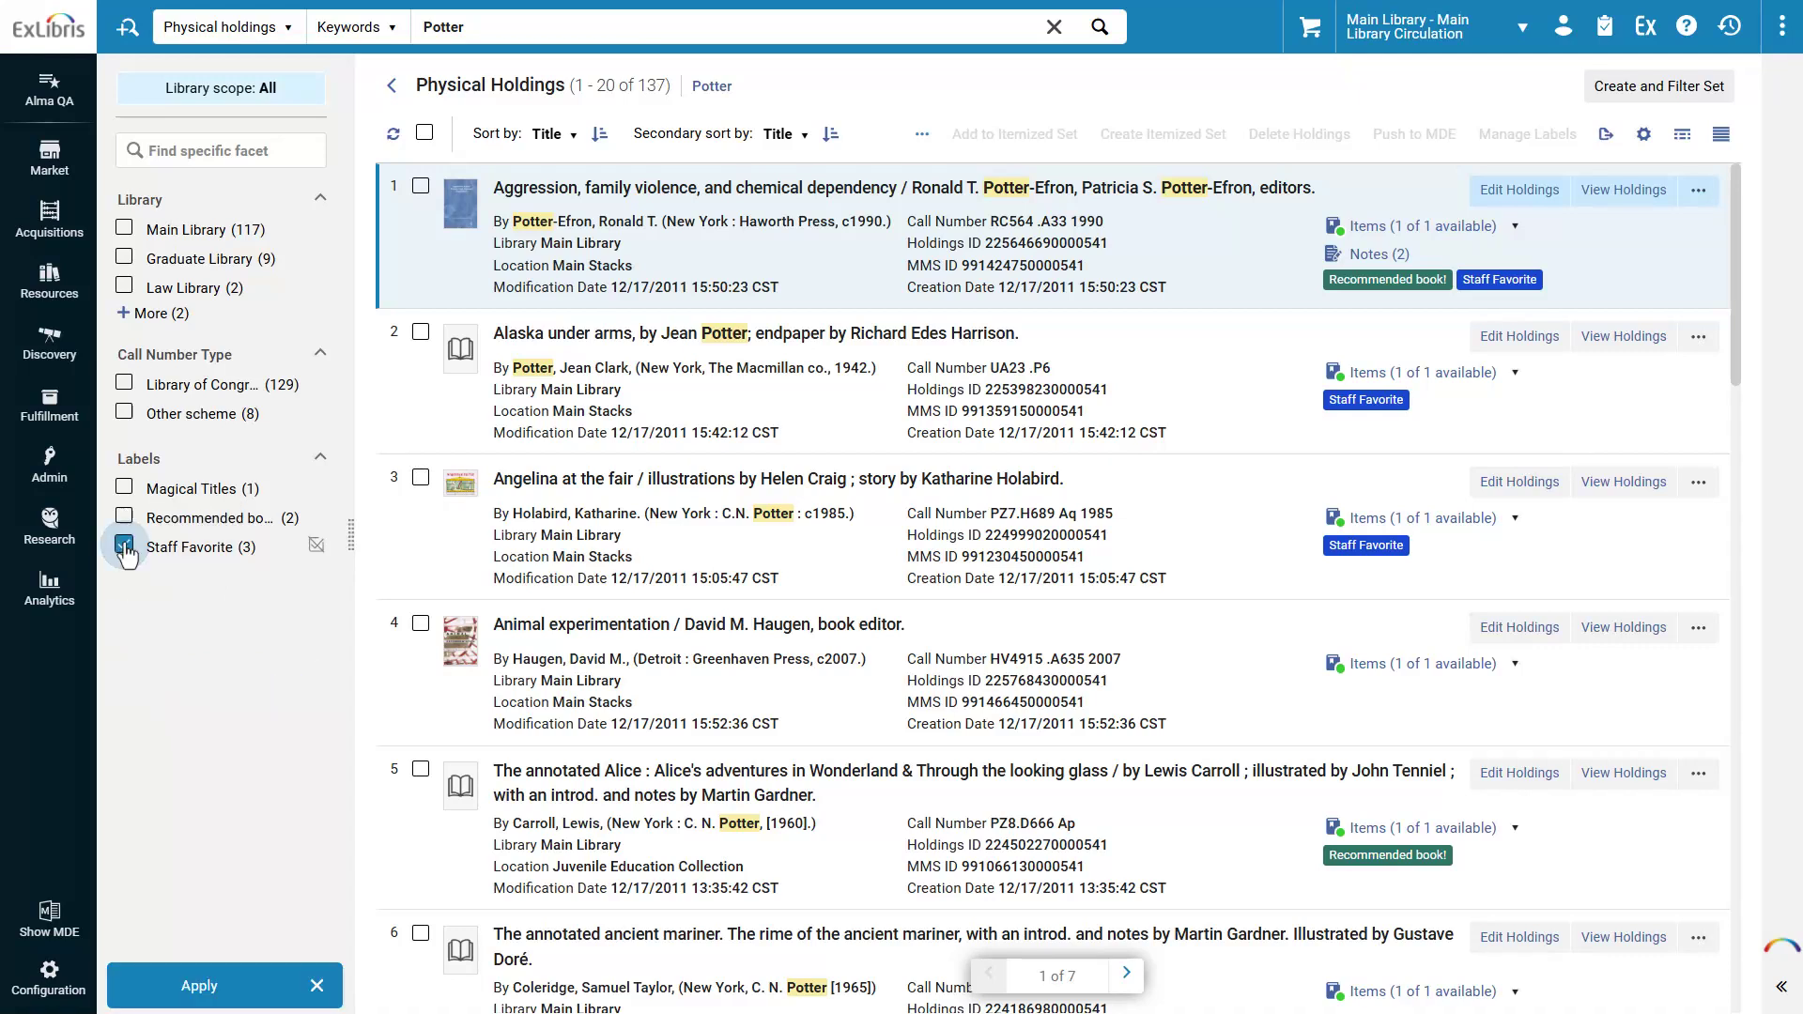
click(235, 983)
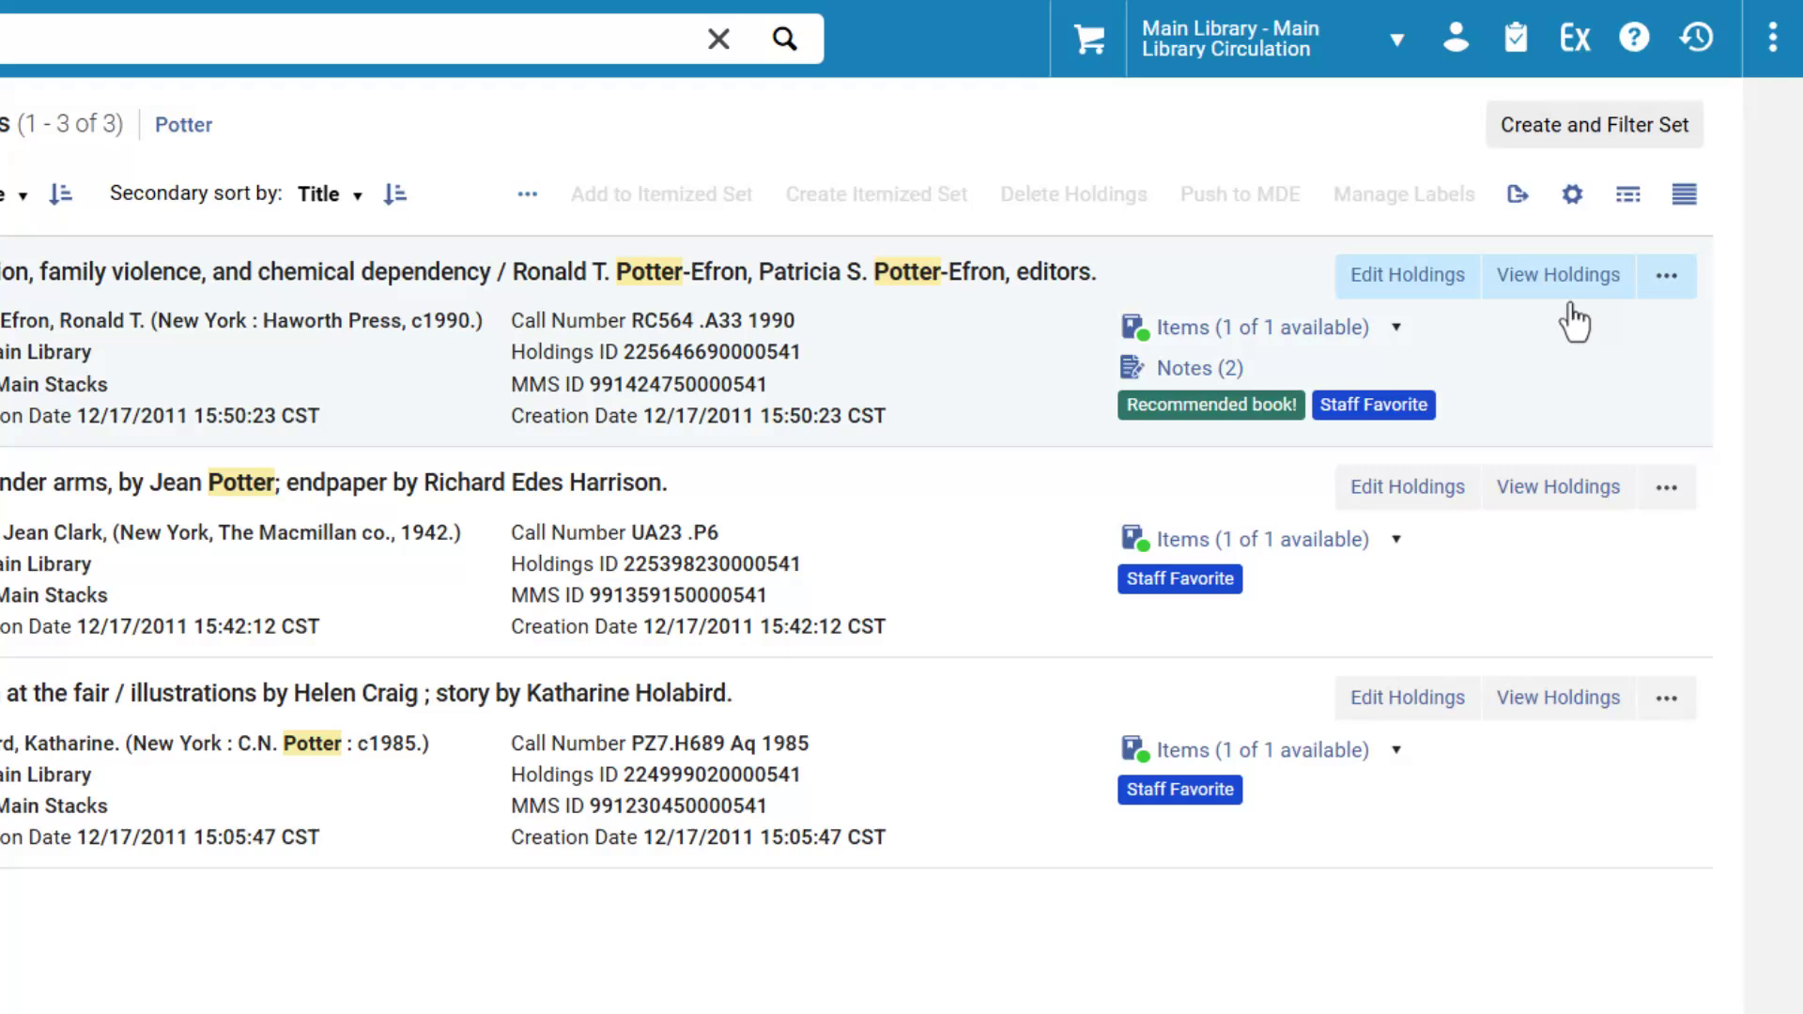
- Review Sections and Actions customization unchanged, then bring up Facets Customization
click(1570, 200)
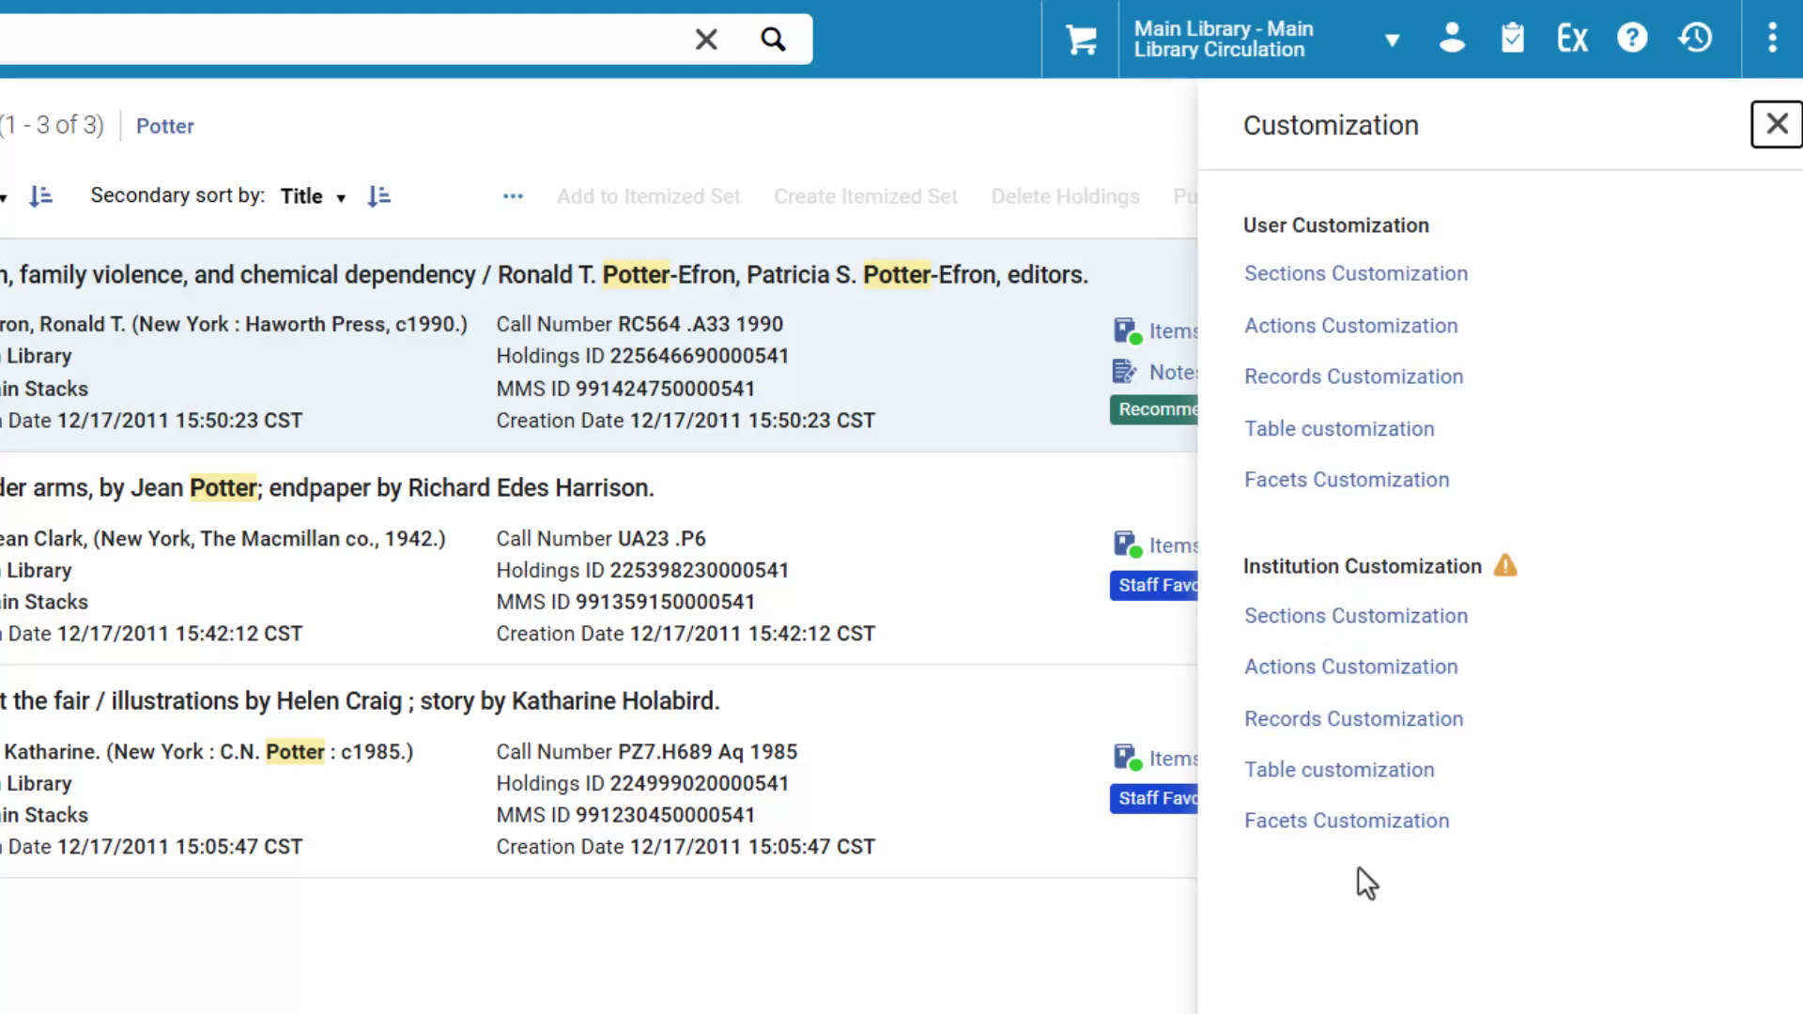
click(1374, 274)
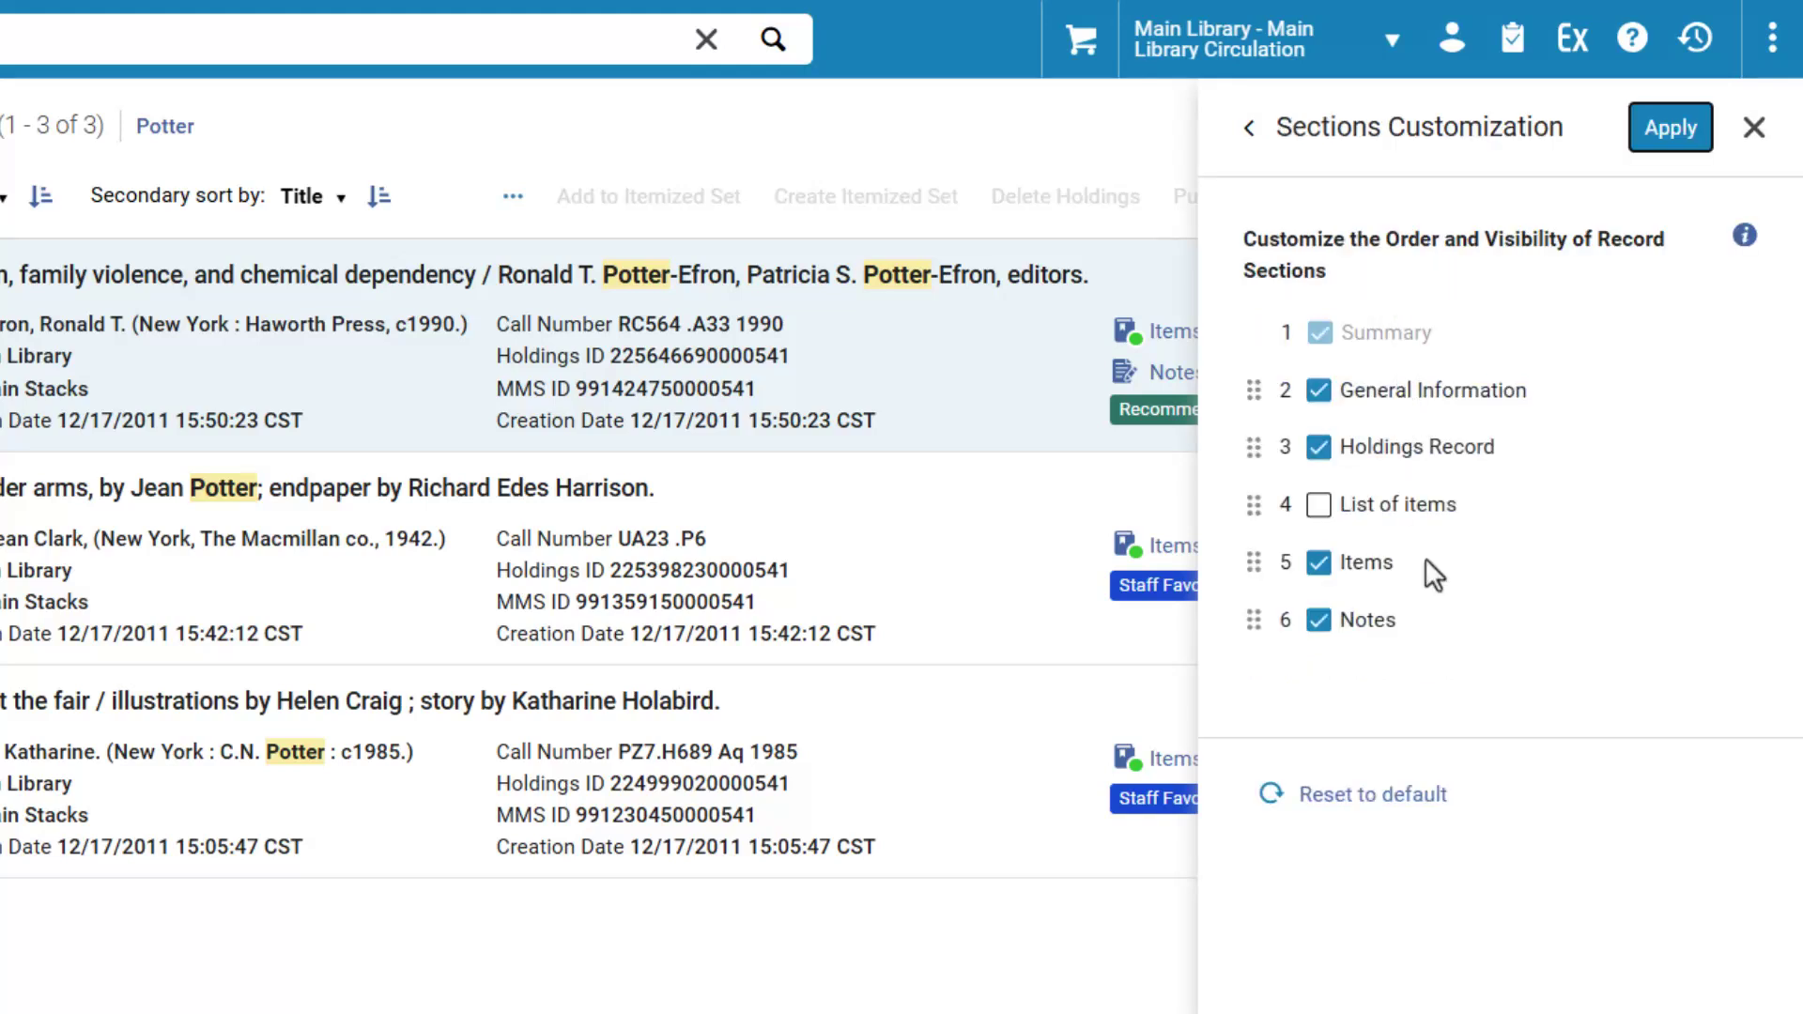
click(1250, 128)
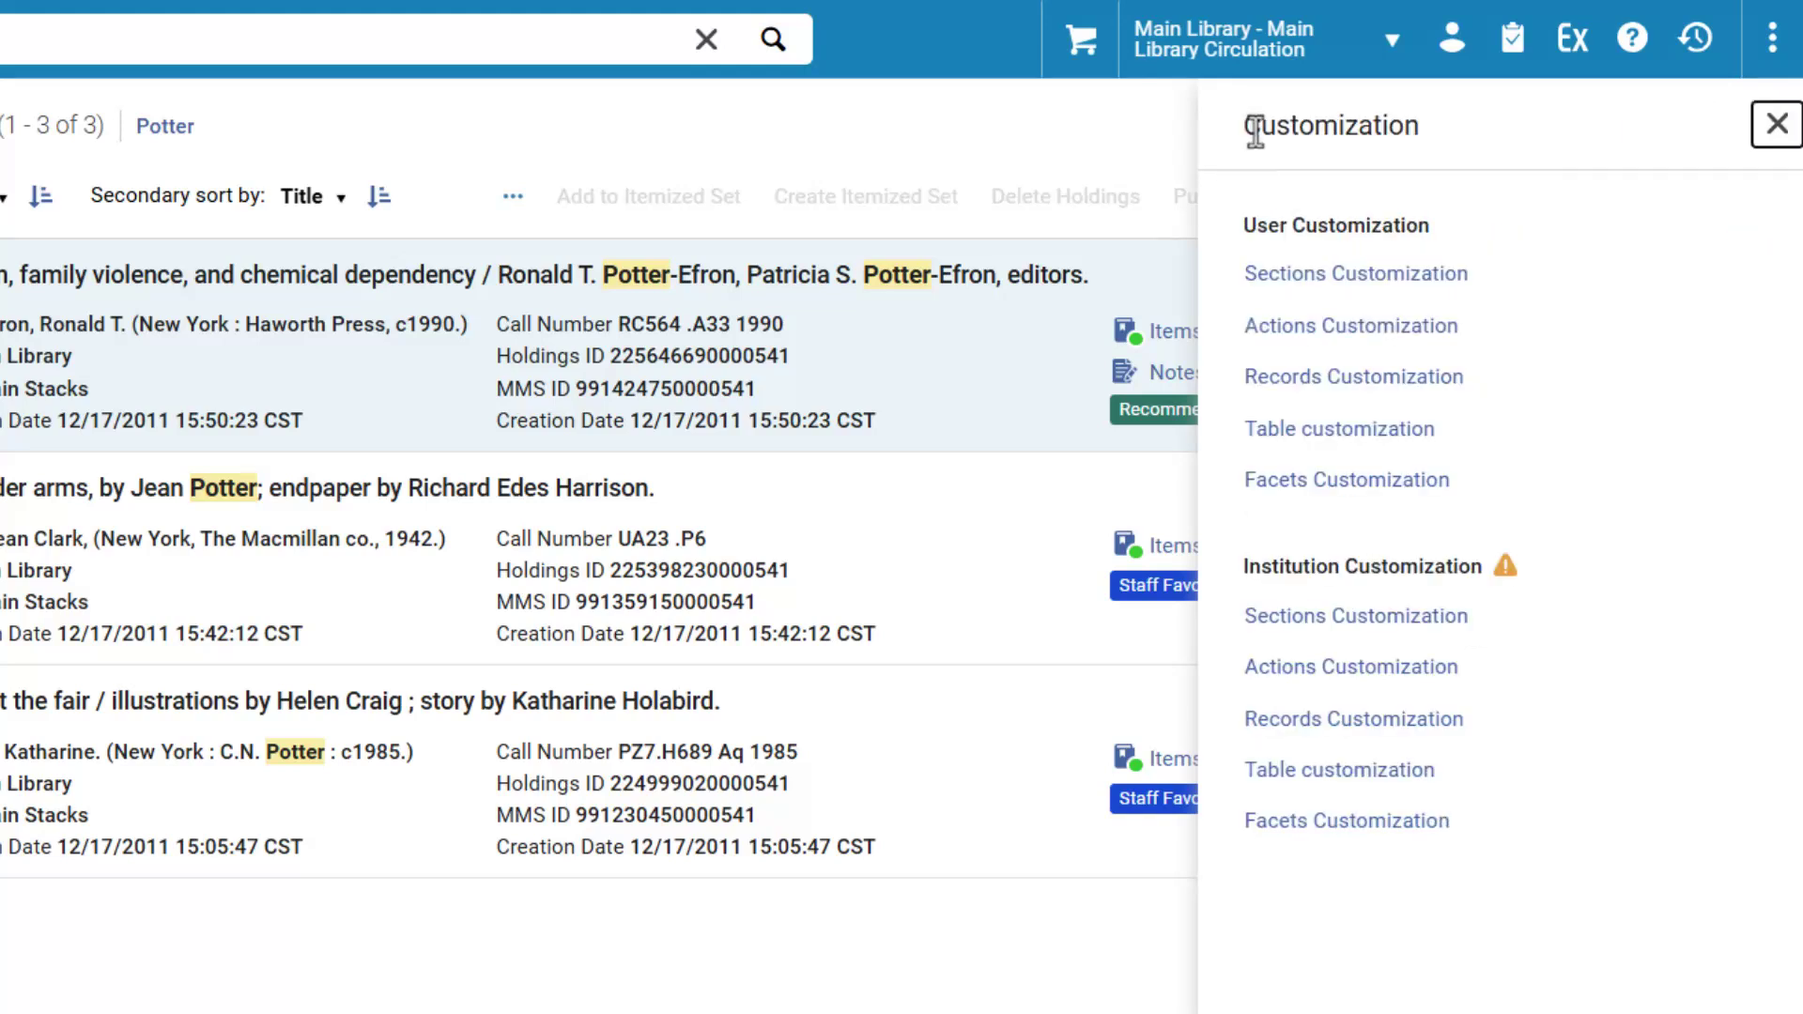
click(1357, 329)
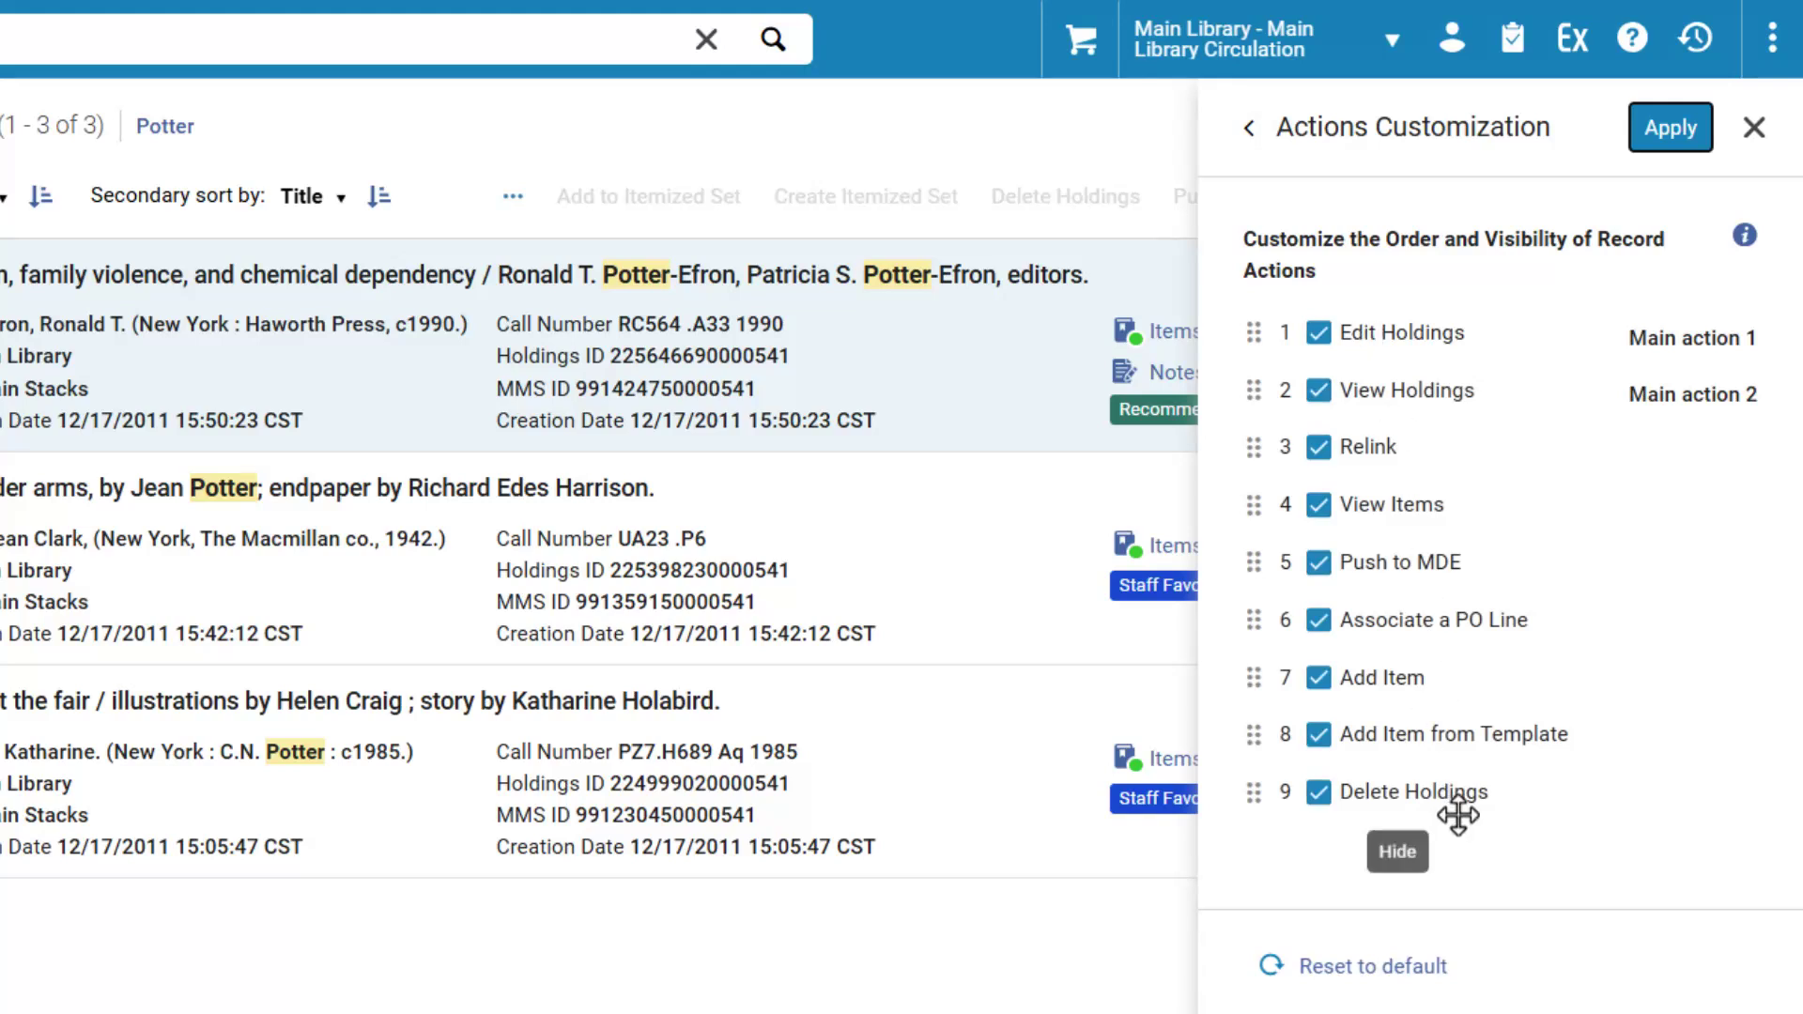
click(1249, 129)
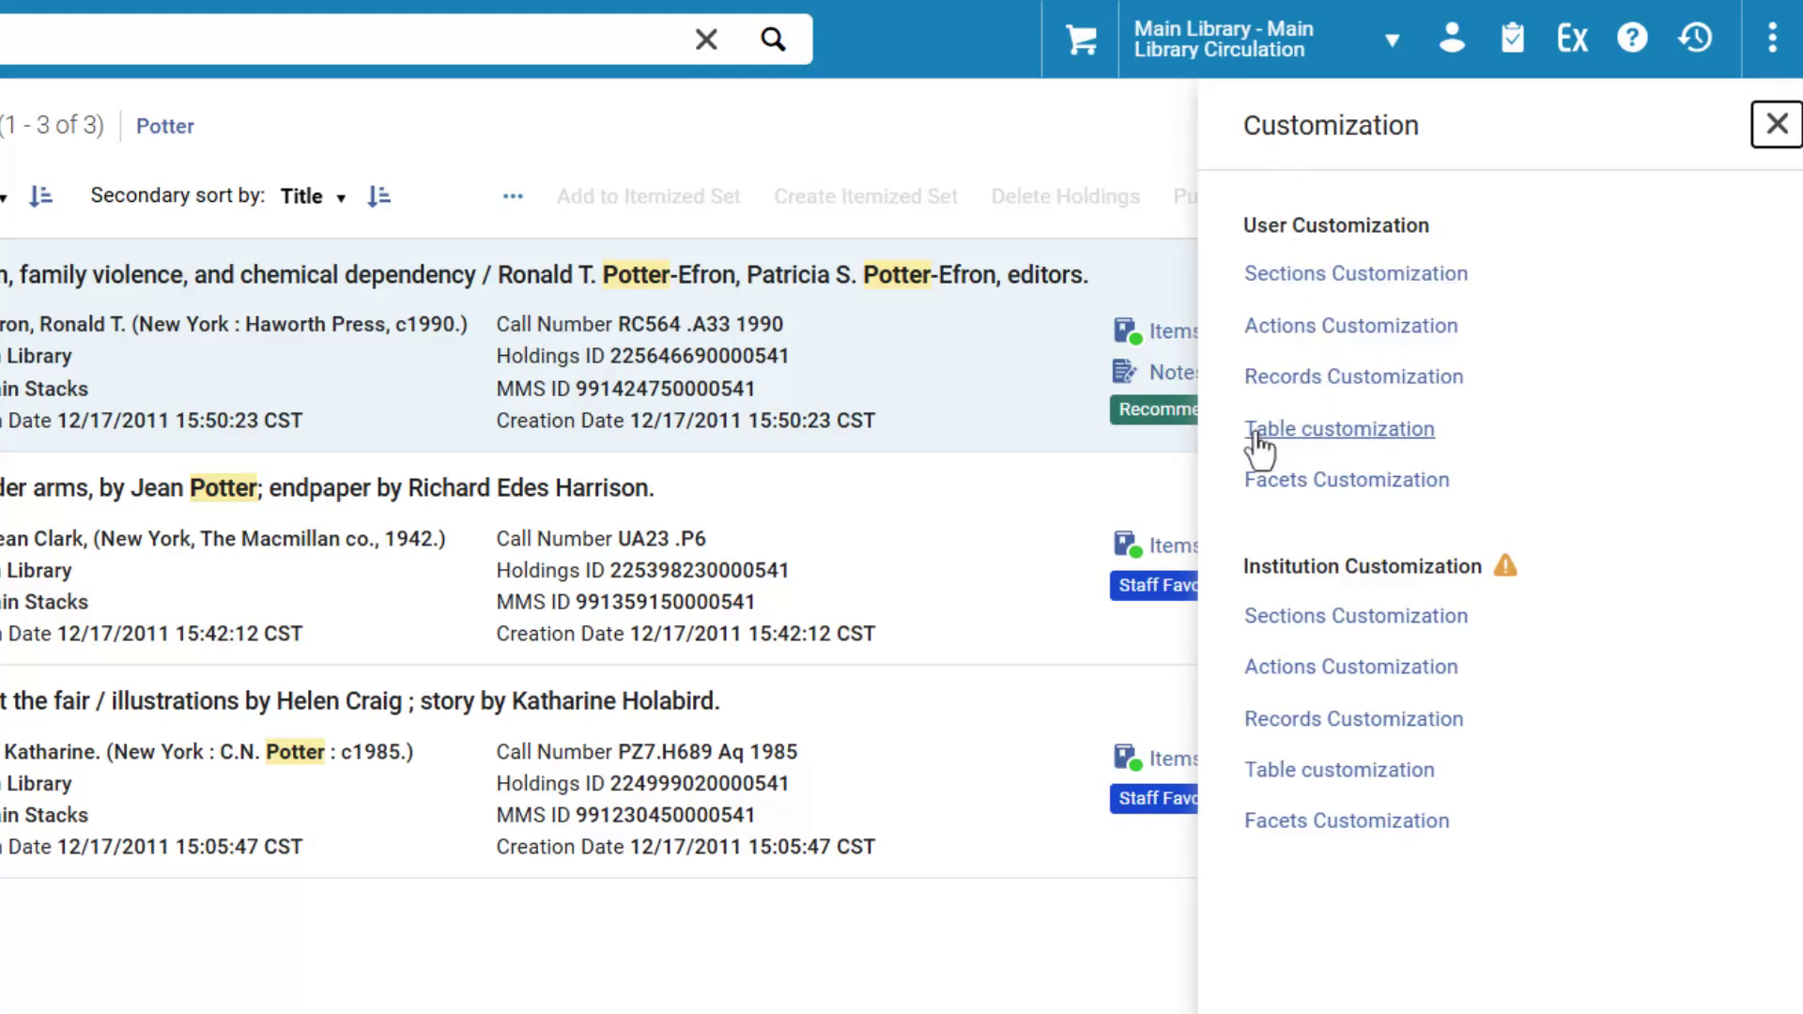
click(1303, 480)
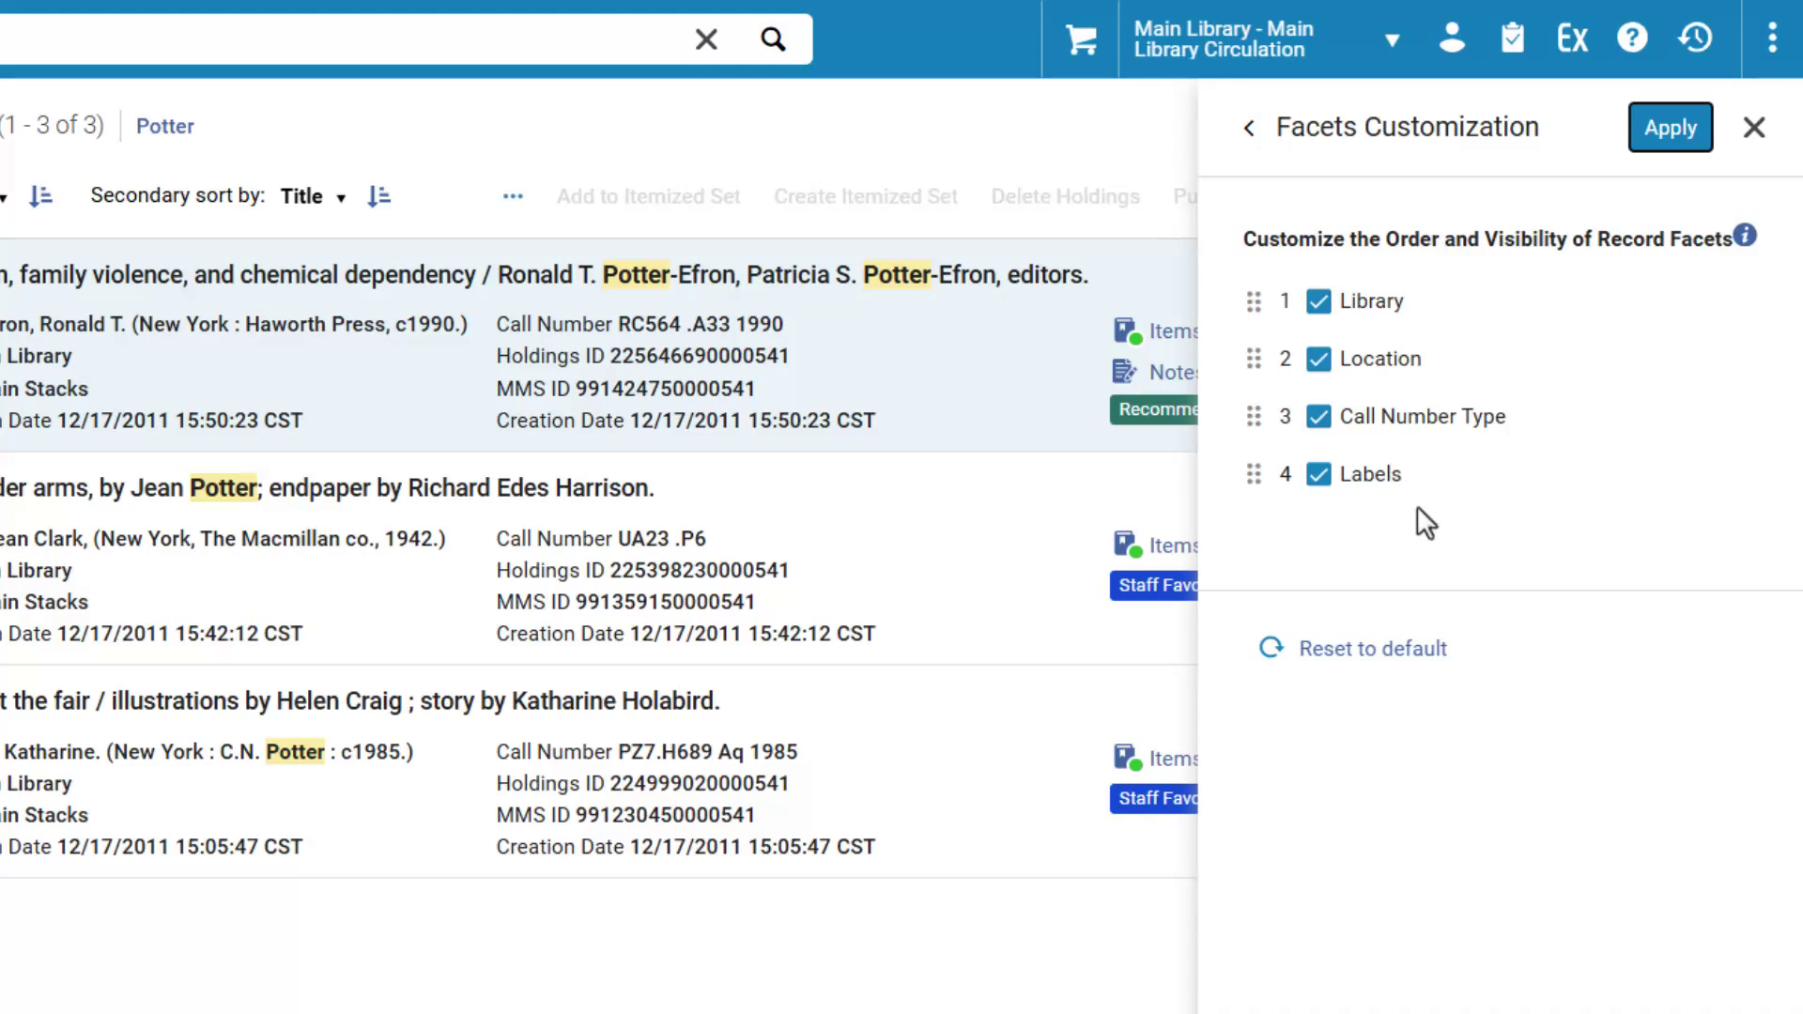